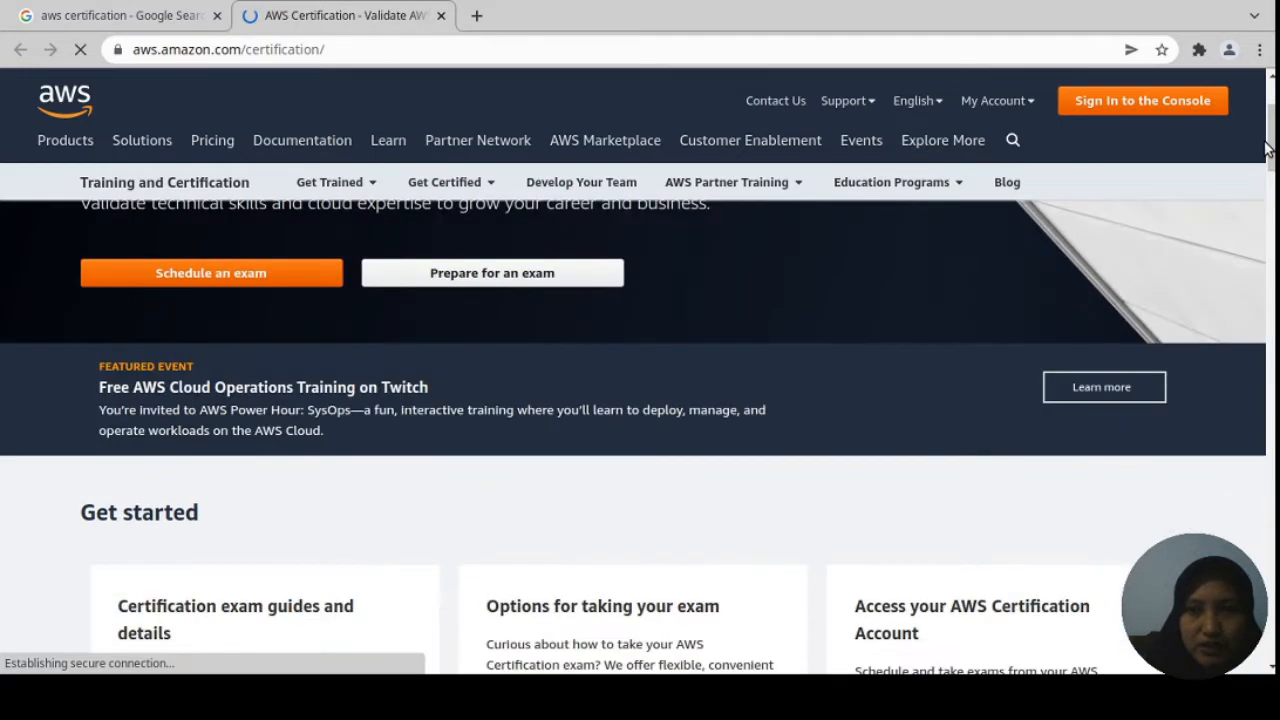
Step: Examine the chart of AWS certifications by level, from Foundational and Associate to Professional and Specialty
scroll(640, 400, down, 5)
drag(1268, 228, 1265, 296)
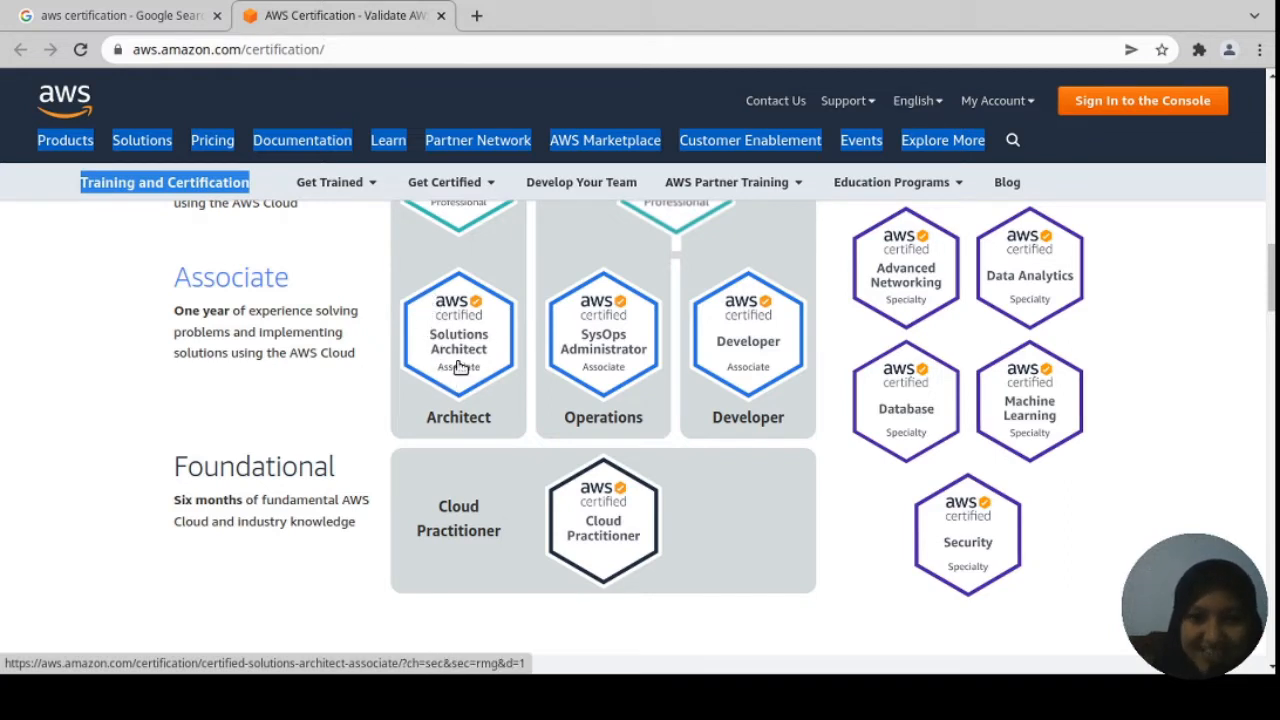
scroll(363, 377, up, 1)
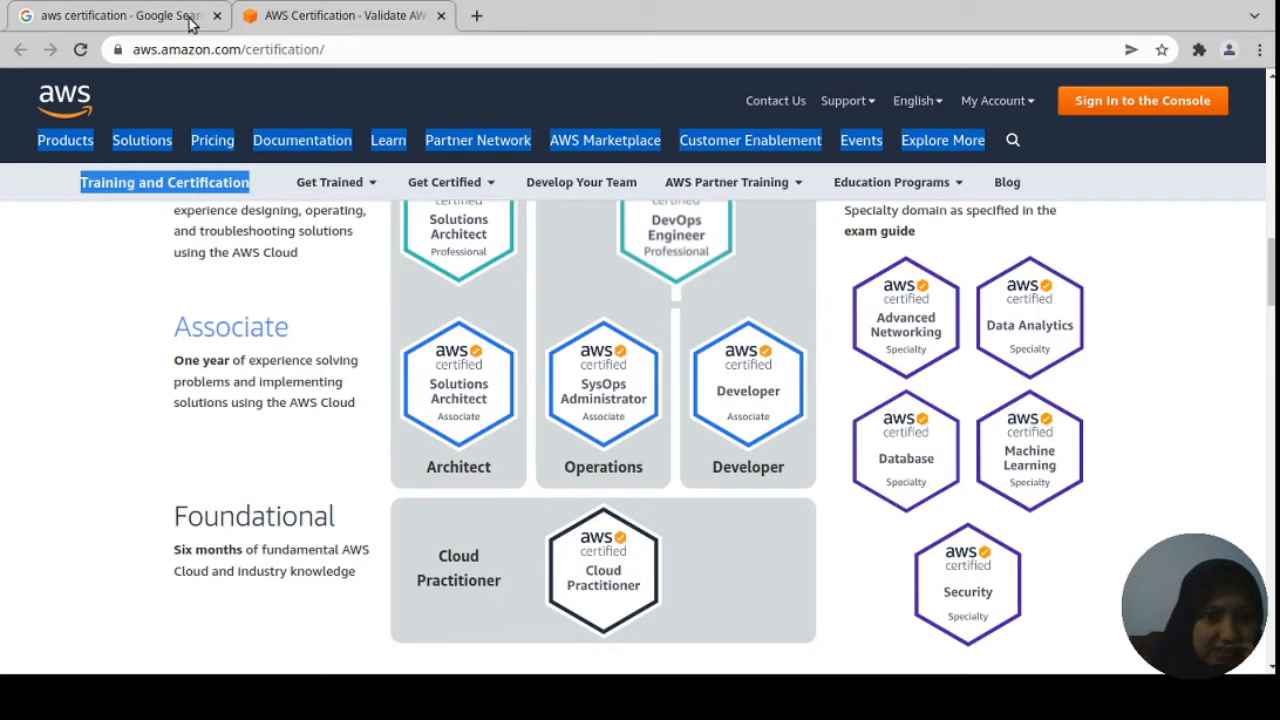
Step: In the Google results tab, search for "aws.training login" and open the AWS Training sign-in page from the results
click(146, 28)
click(227, 62)
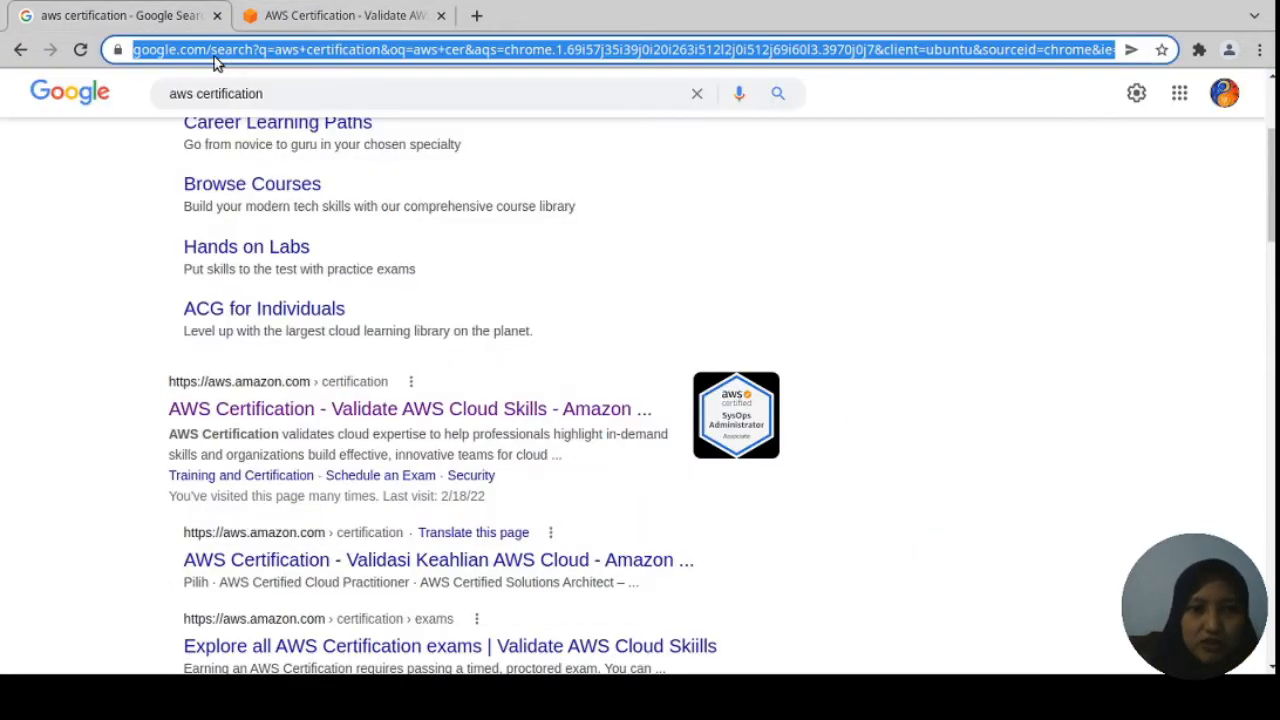
key(BackSpace)
text(aws.)
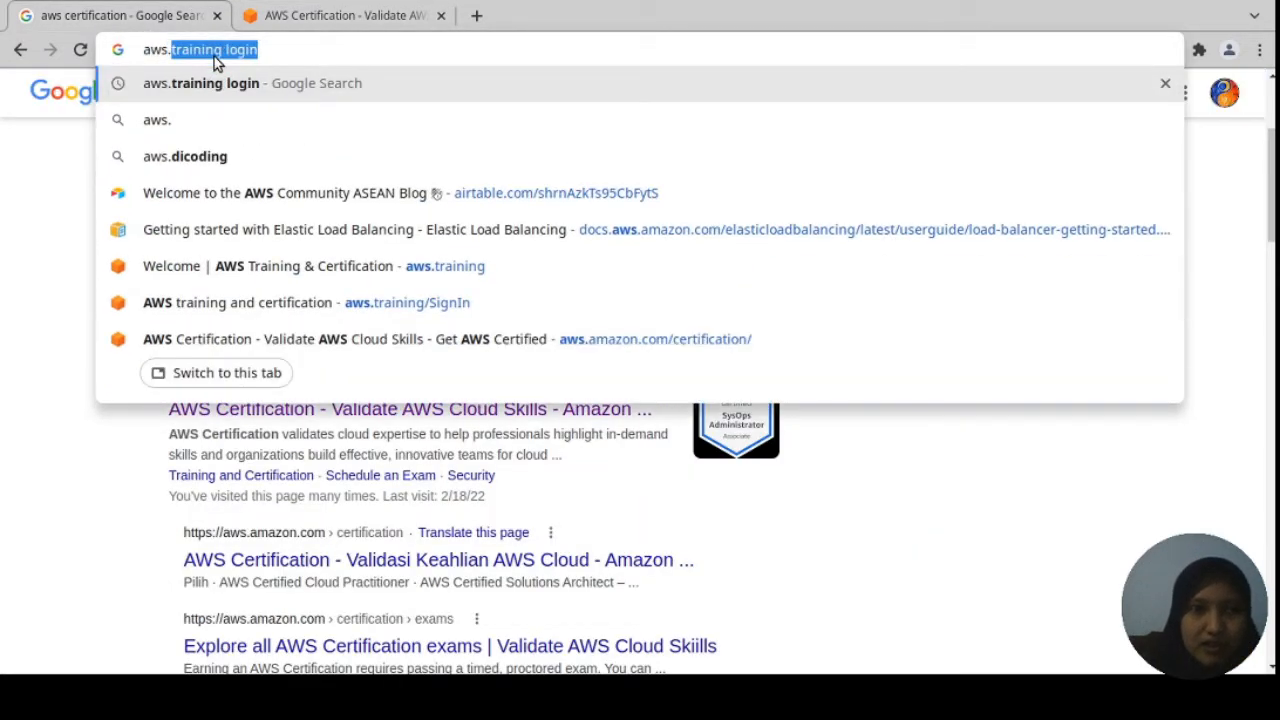
key(Return)
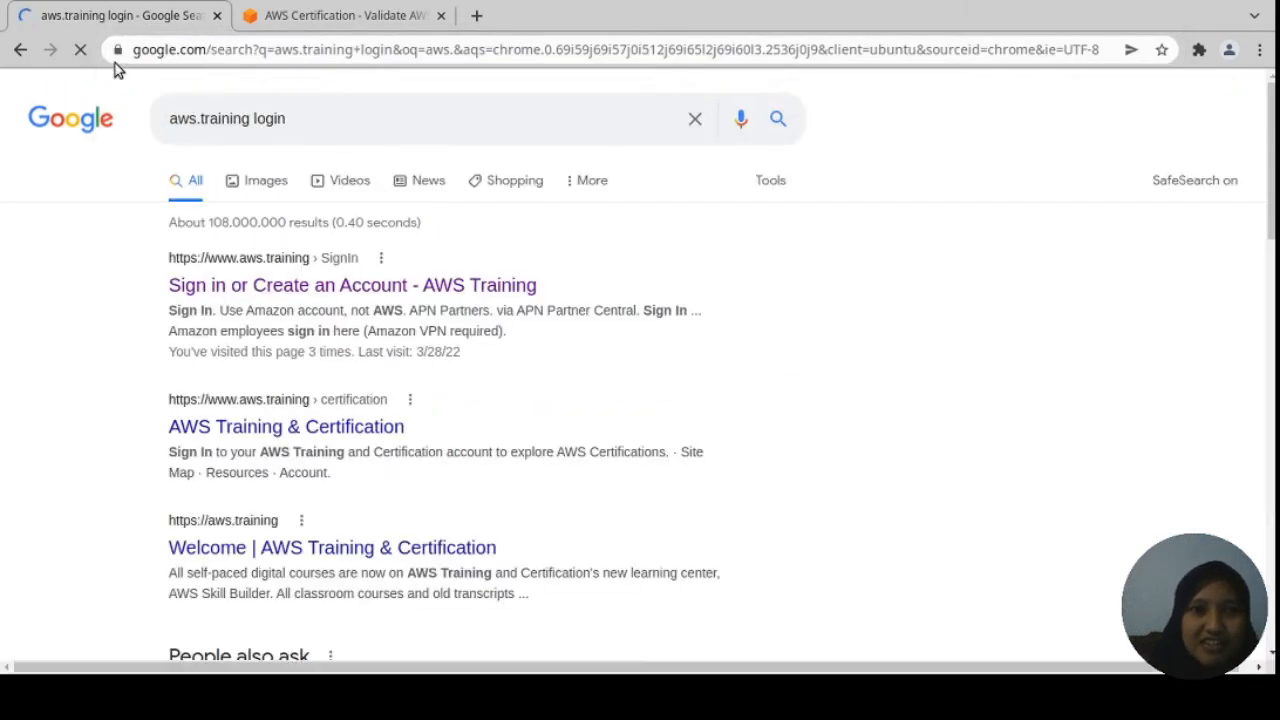
click(230, 287)
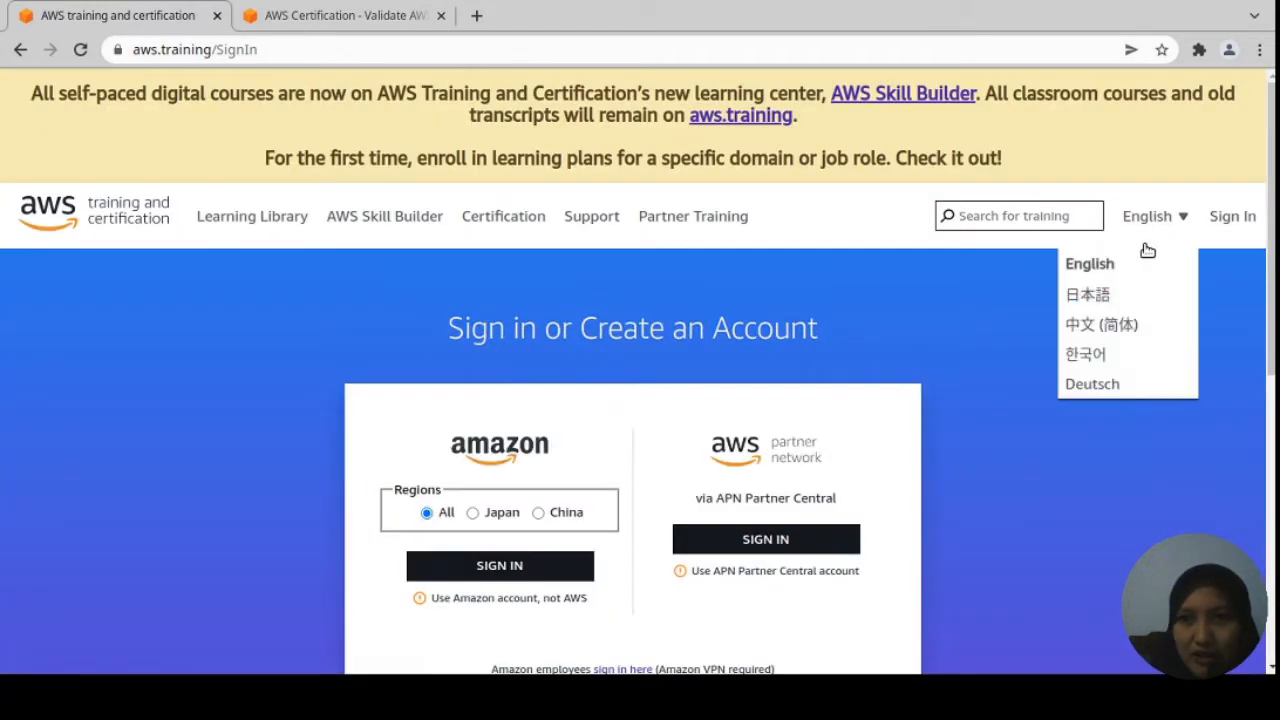
Step: Sign in to AWS Training with an Amazon account for region All, entering the account e-mail and password
scroll(903, 484, down, 1)
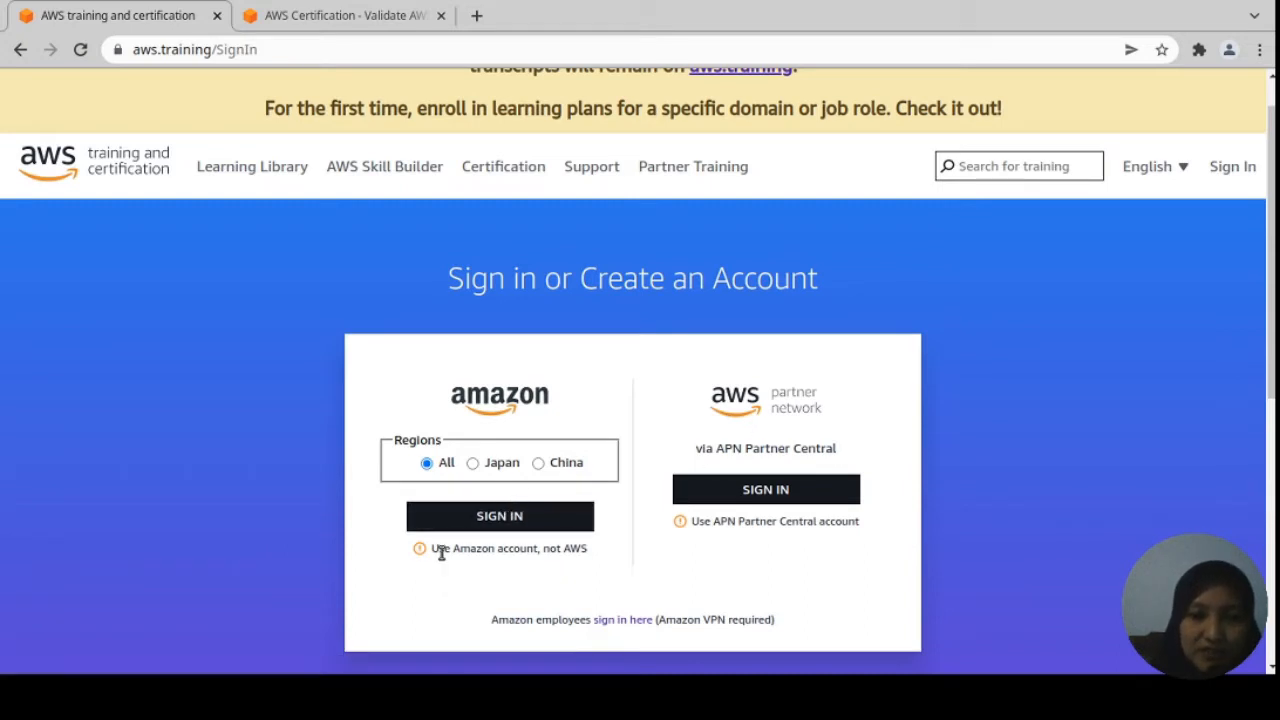
drag(430, 557, 591, 563)
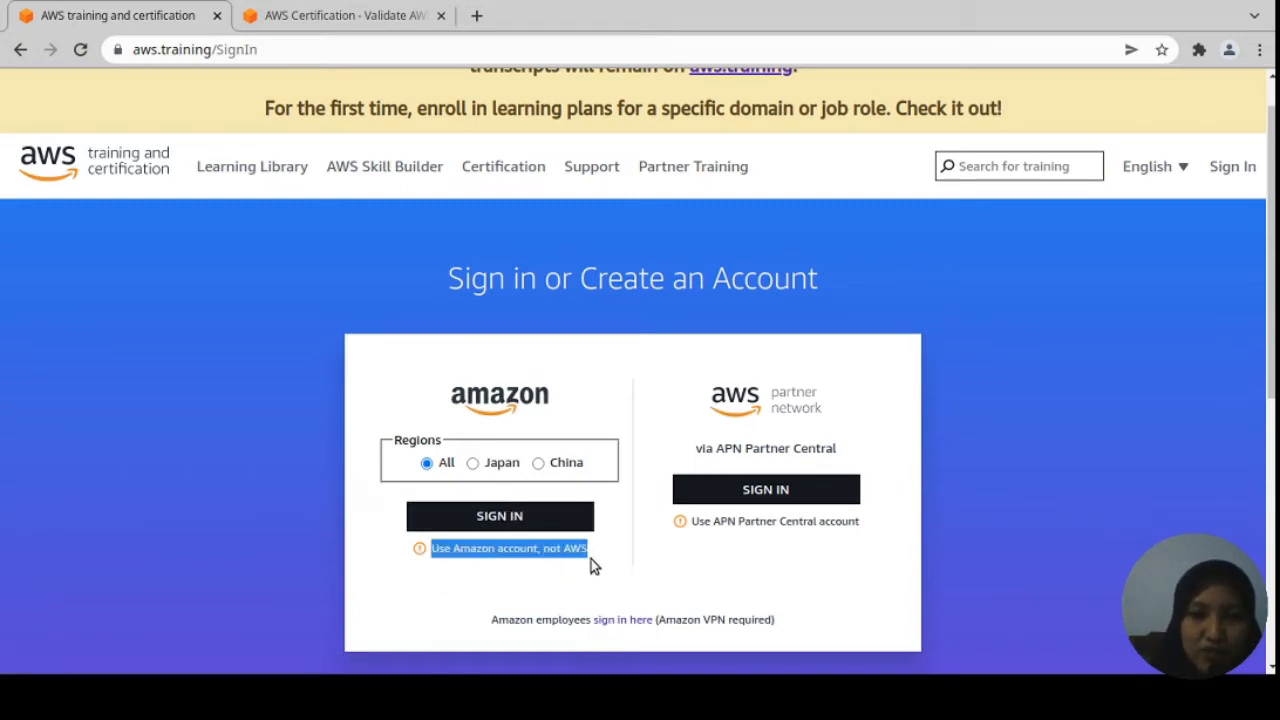
click(578, 545)
click(552, 528)
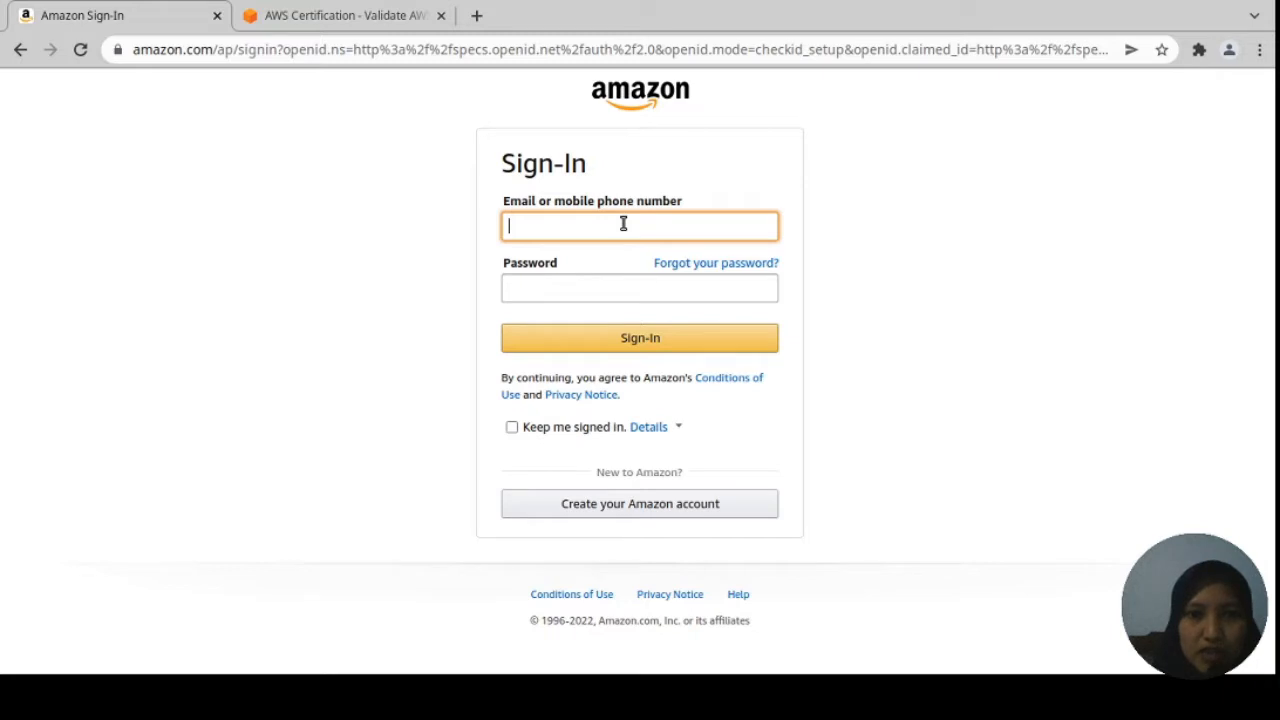
click(588, 288)
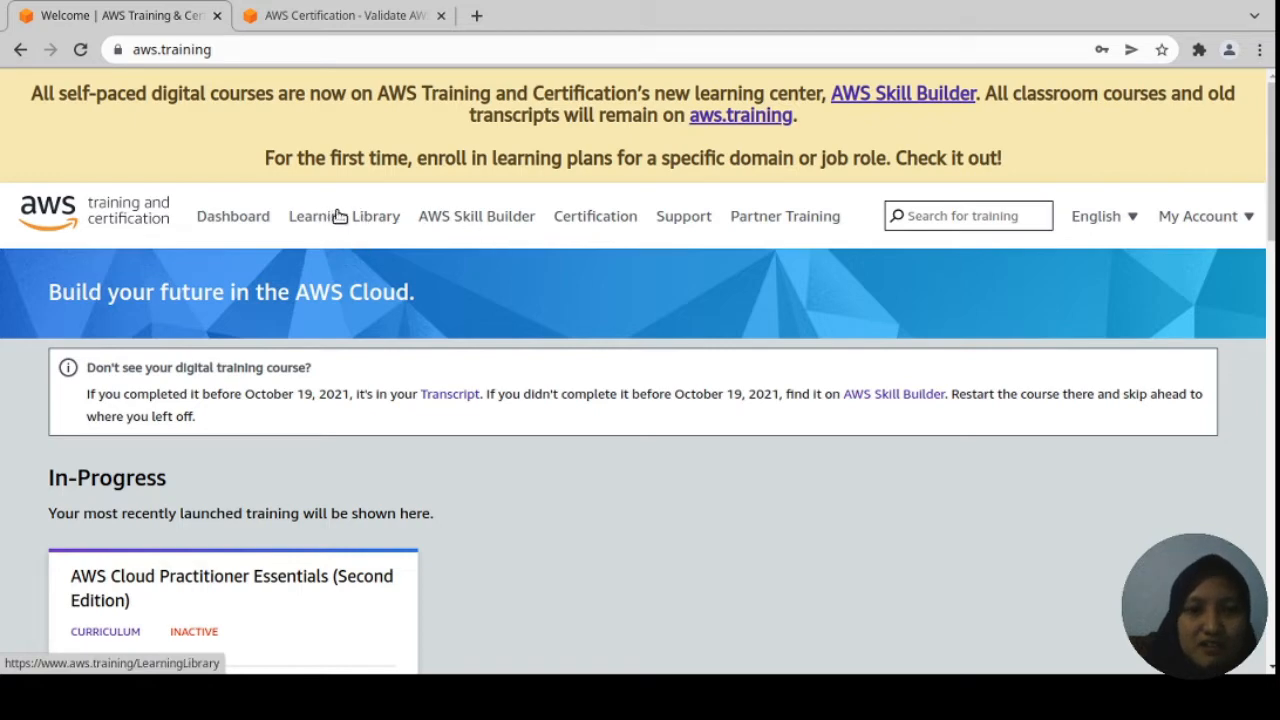
Step: Open AWS Skill Builder from the training site and look over its learning center start page
click(462, 228)
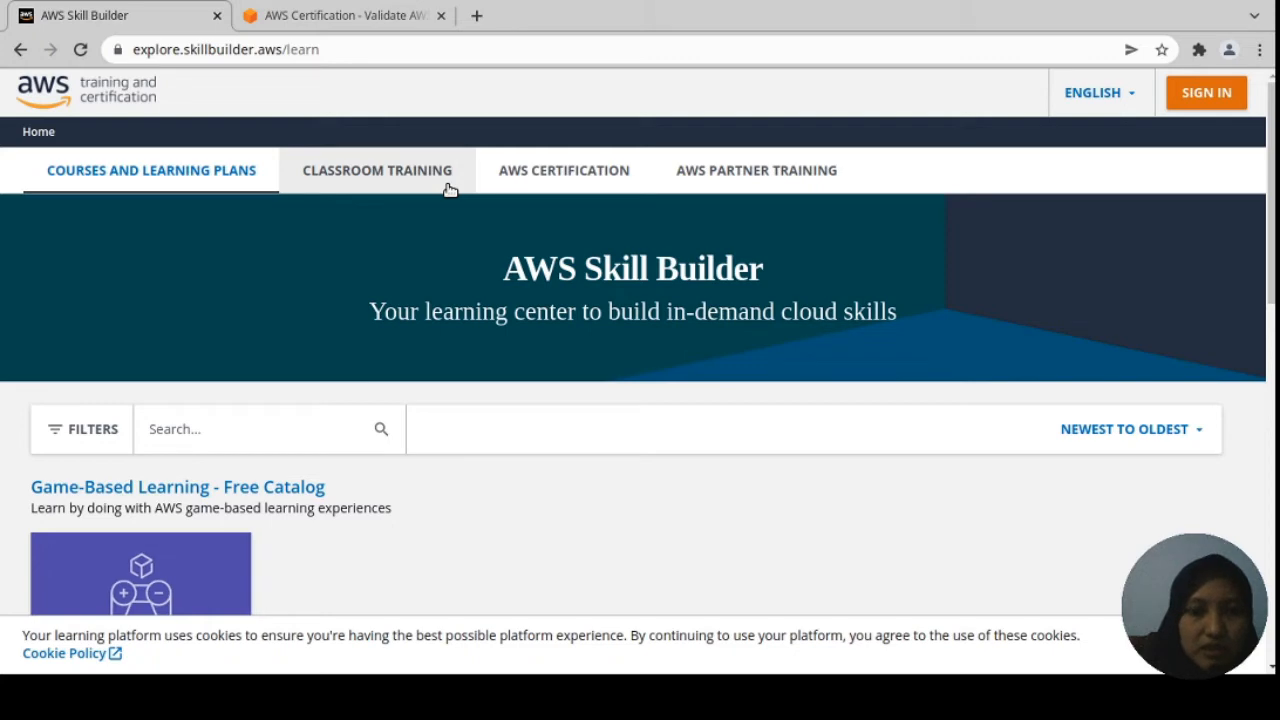
scroll(504, 233, down, 2)
scroll(331, 466, down, 2)
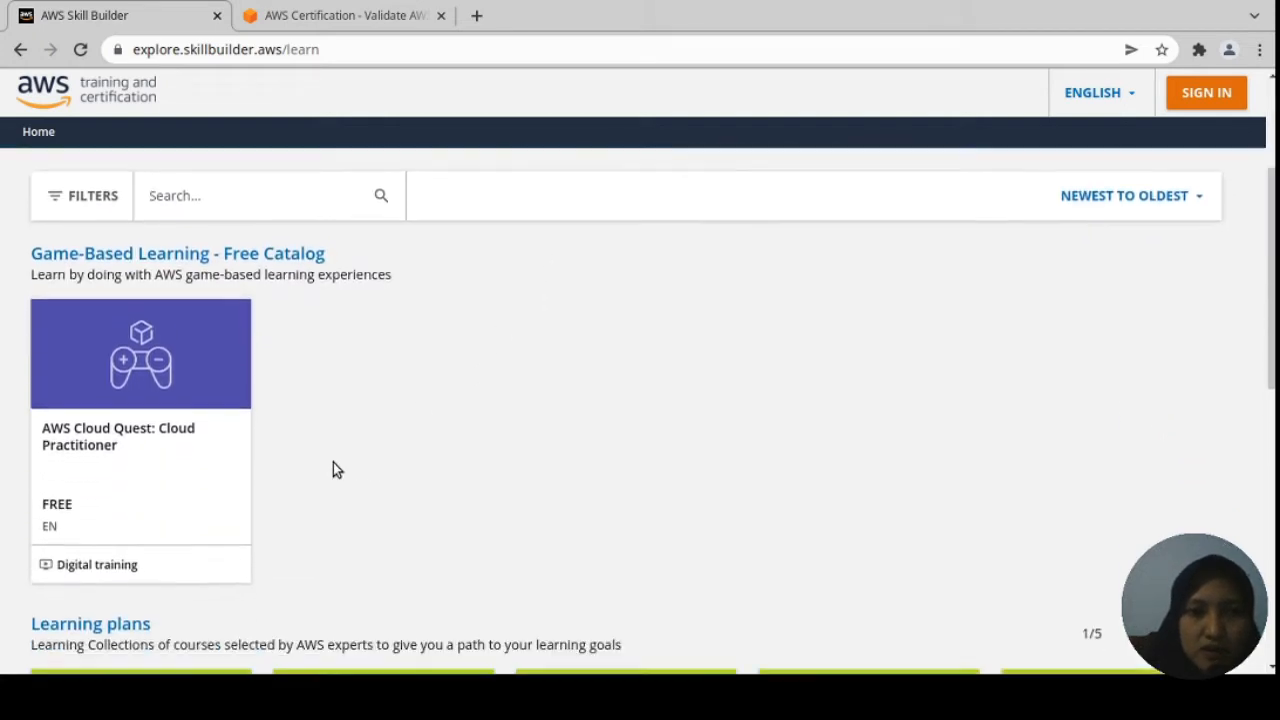
scroll(451, 386, up, 4)
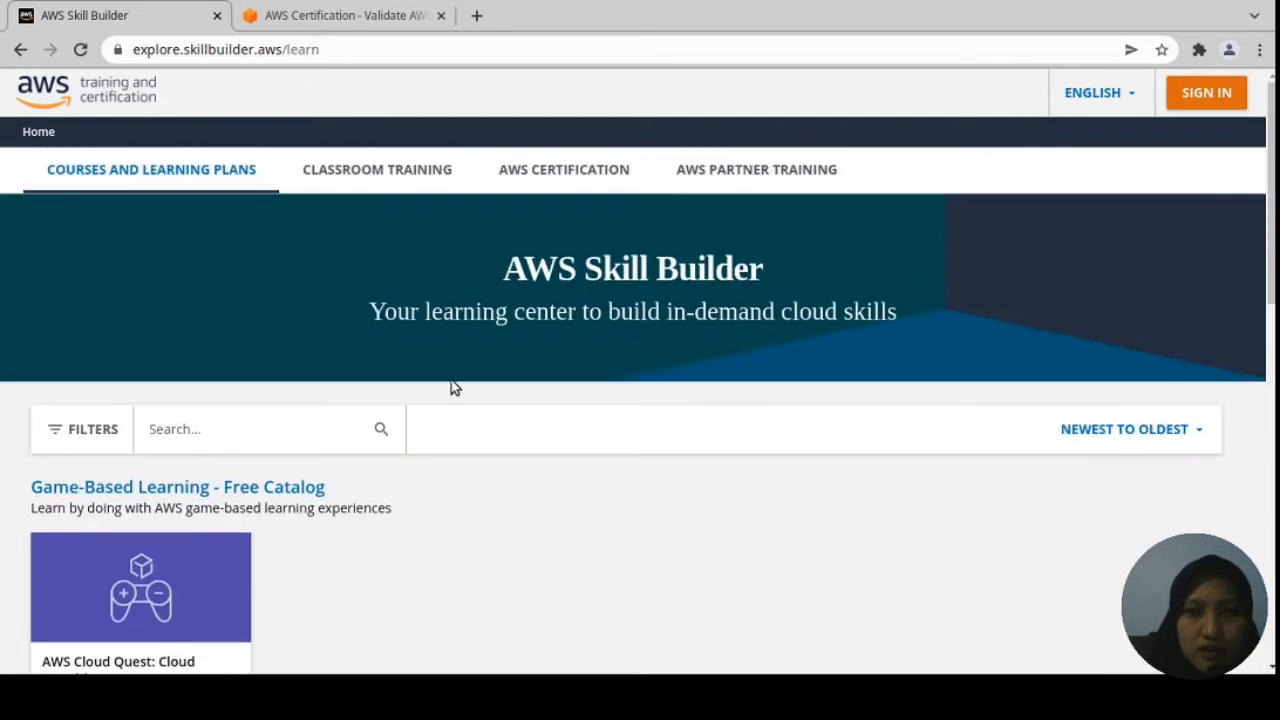
Step: View the AWS Certification section of Skill Builder
click(585, 172)
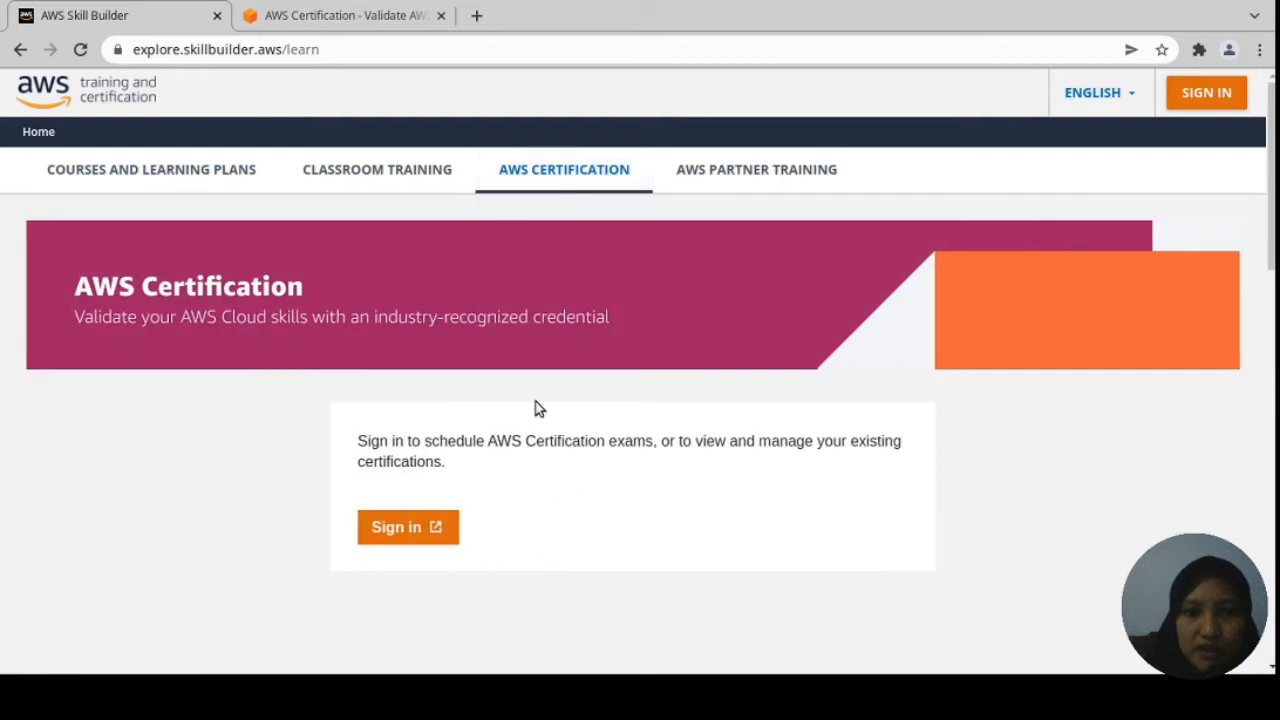
scroll(354, 174, down, 1)
scroll(782, 416, up, 1)
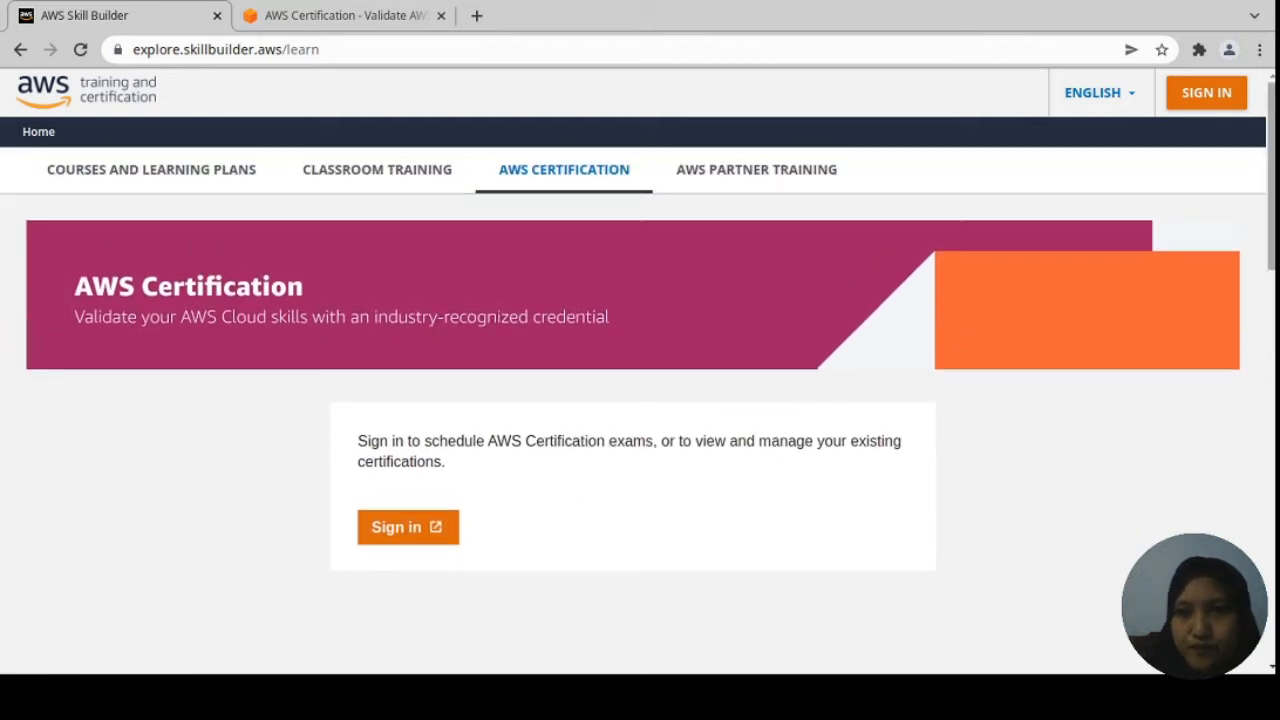
Step: Return to Skill Builder's courses and learning plans and look through the catalog down to the digital training courses
click(80, 190)
scroll(689, 403, down, 6)
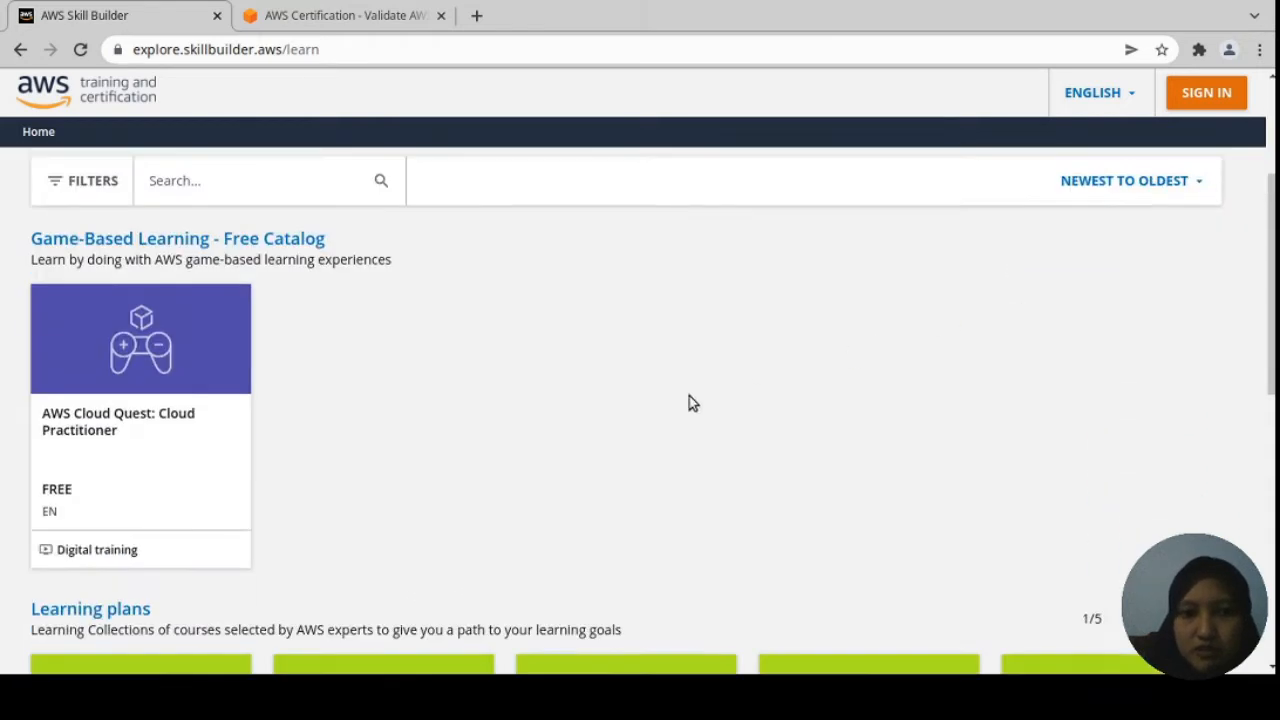
scroll(300, 472, down, 3)
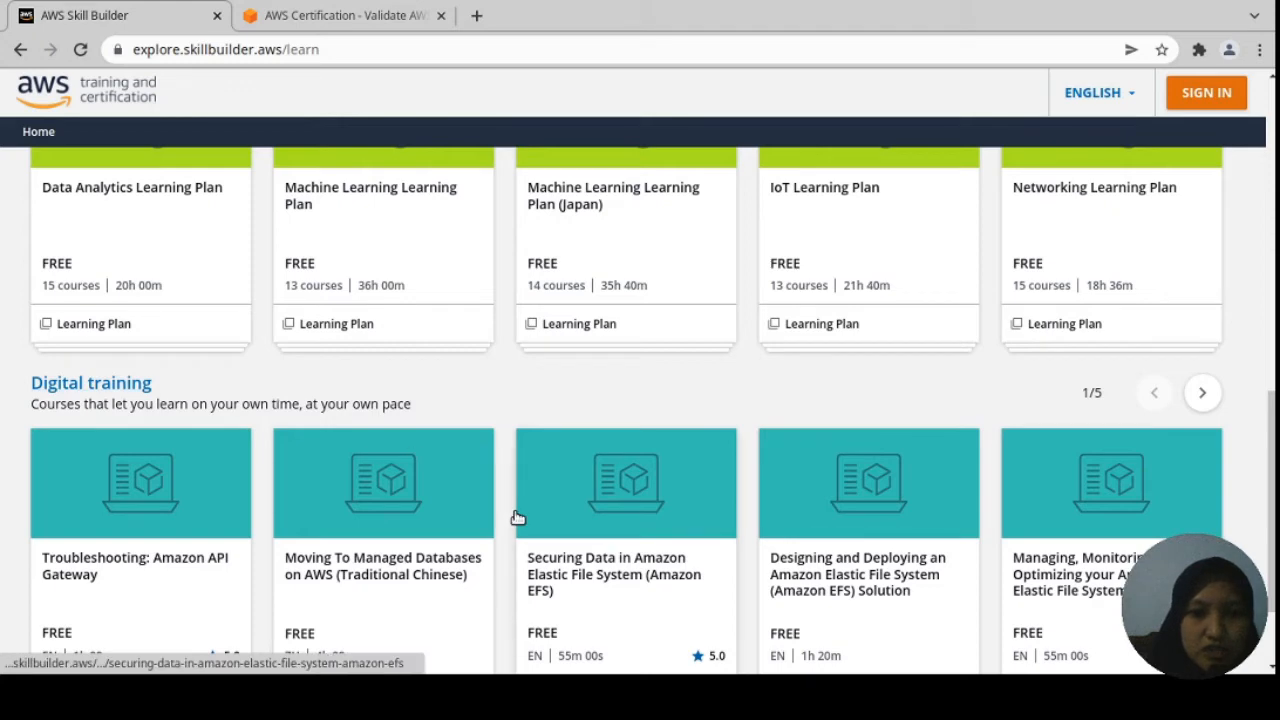
scroll(851, 607, down, 2)
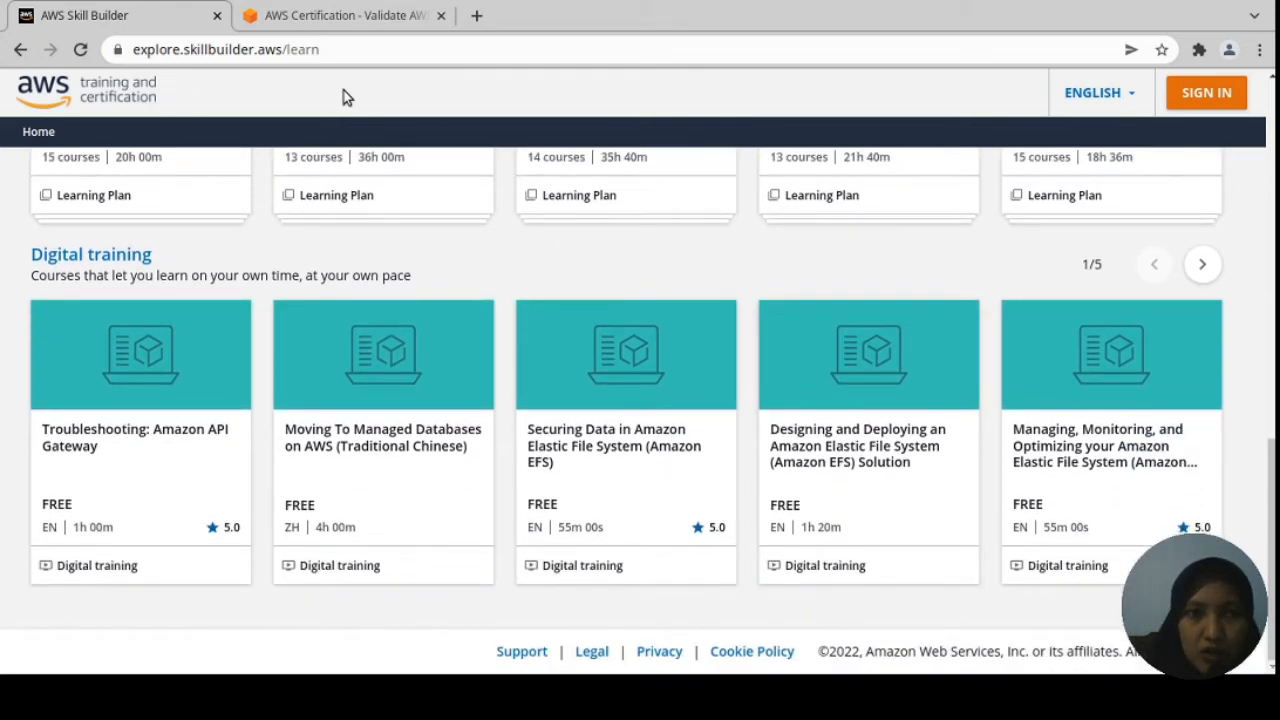
Step: Check the AWS certification chart again, then browse Skill Builder's learning plans up to the third set
click(330, 28)
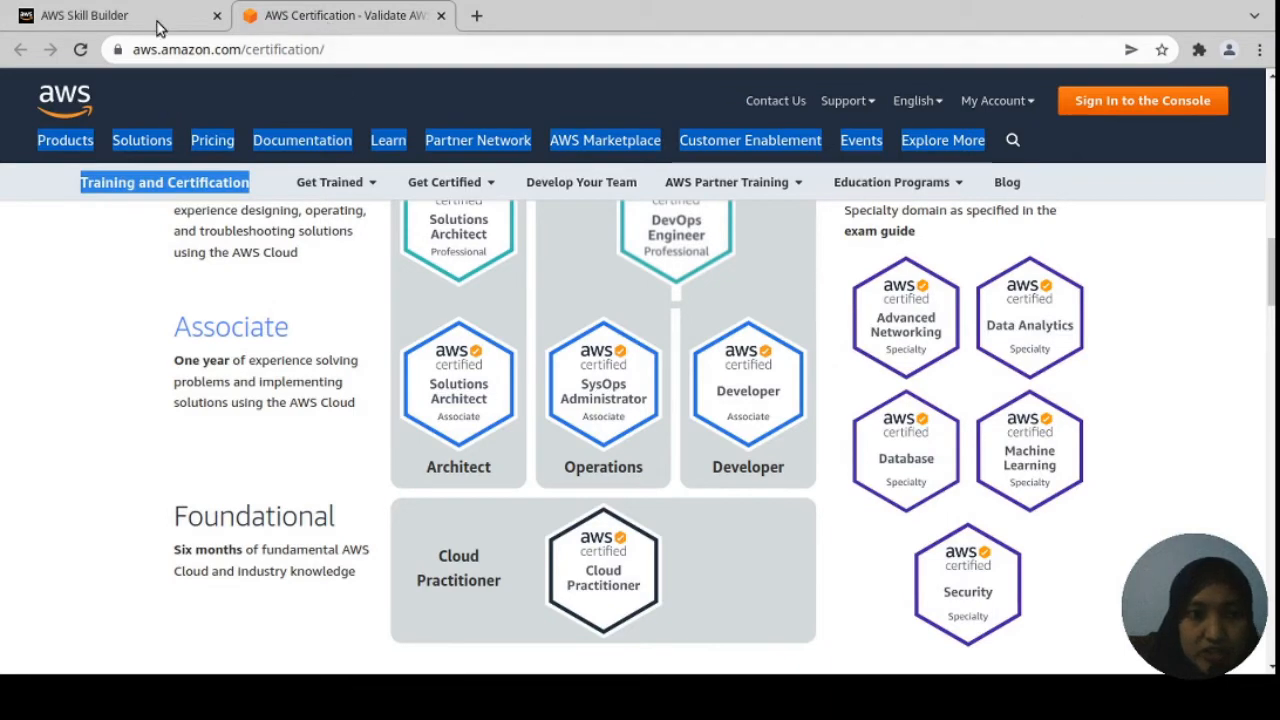
click(158, 24)
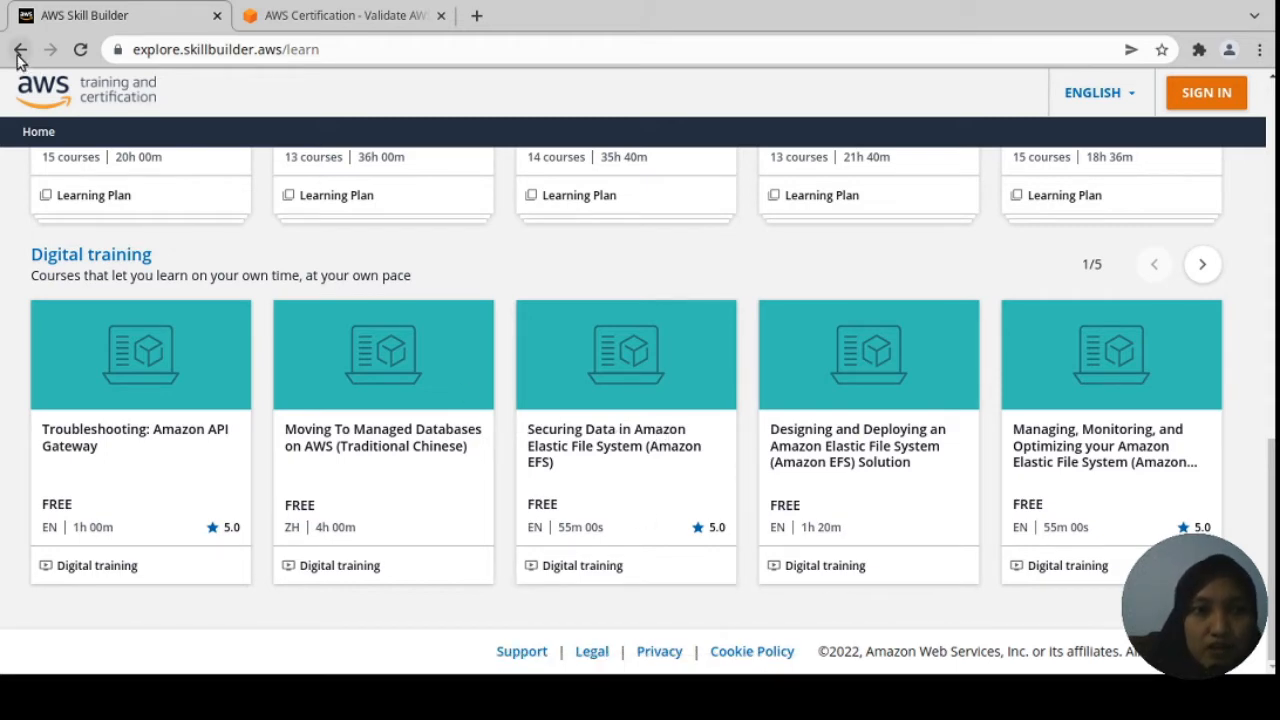
scroll(751, 434, up, 2)
scroll(120, 380, up, 2)
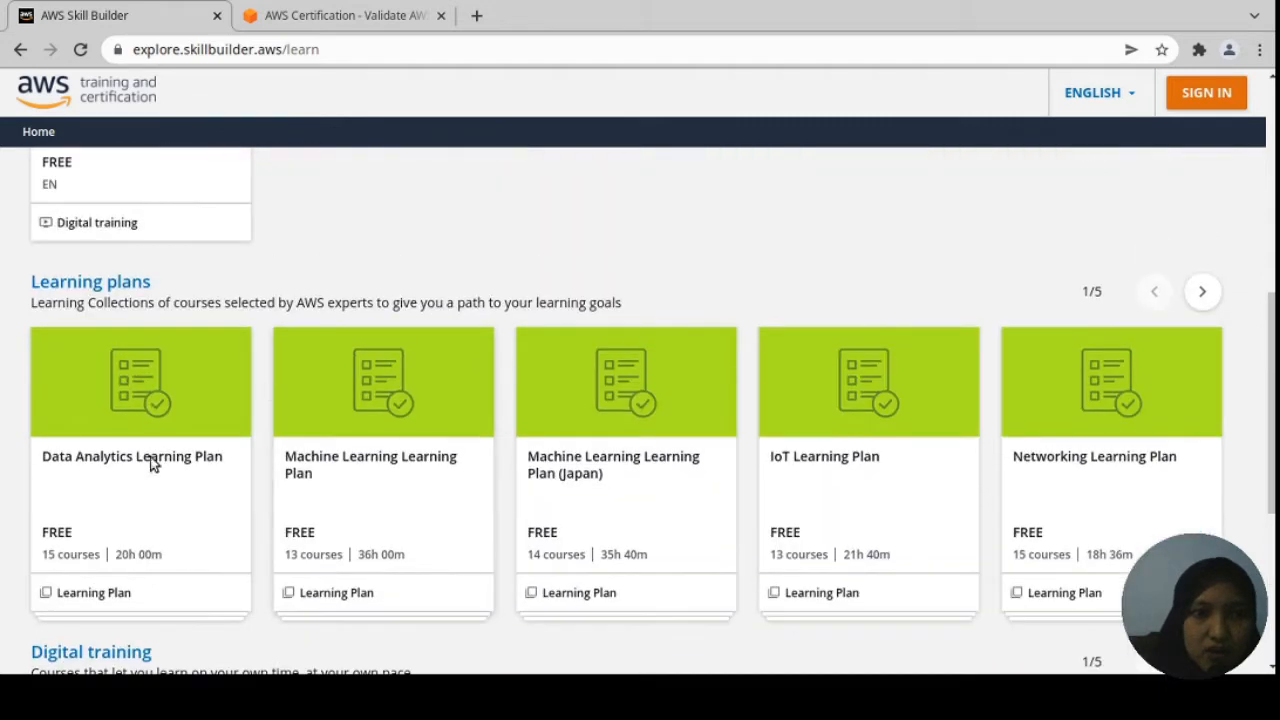
click(1200, 293)
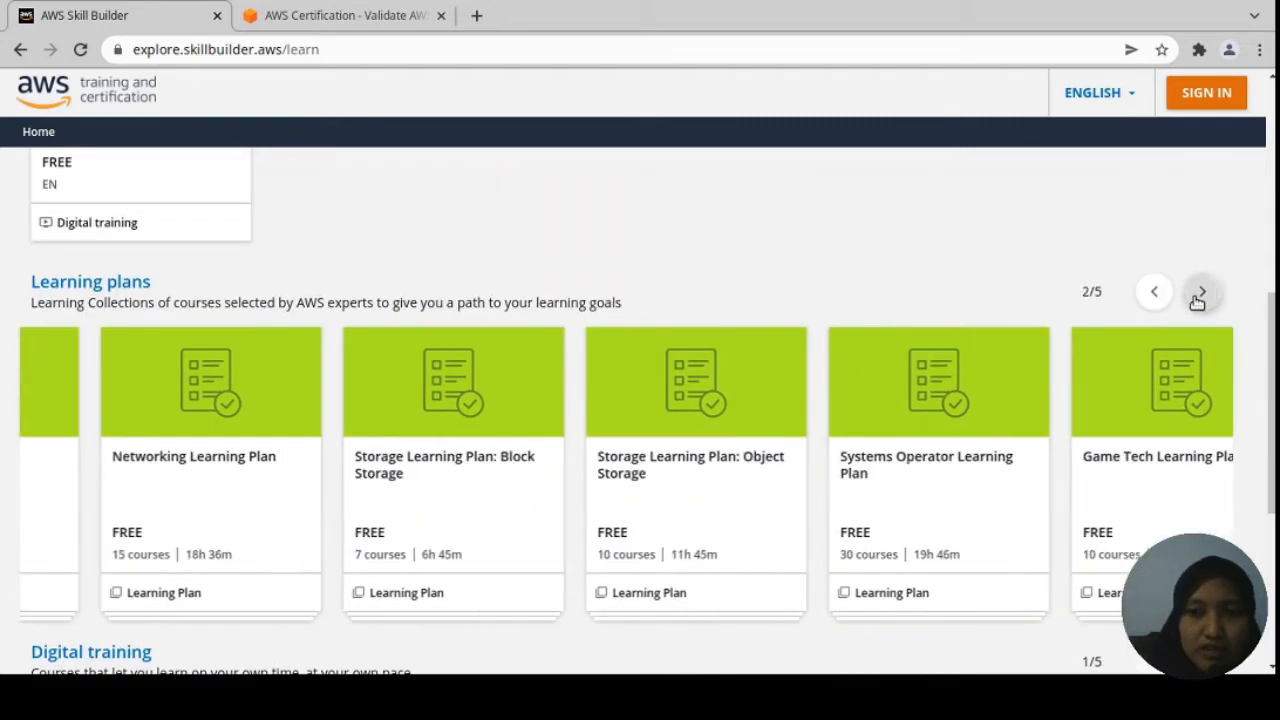
click(1200, 293)
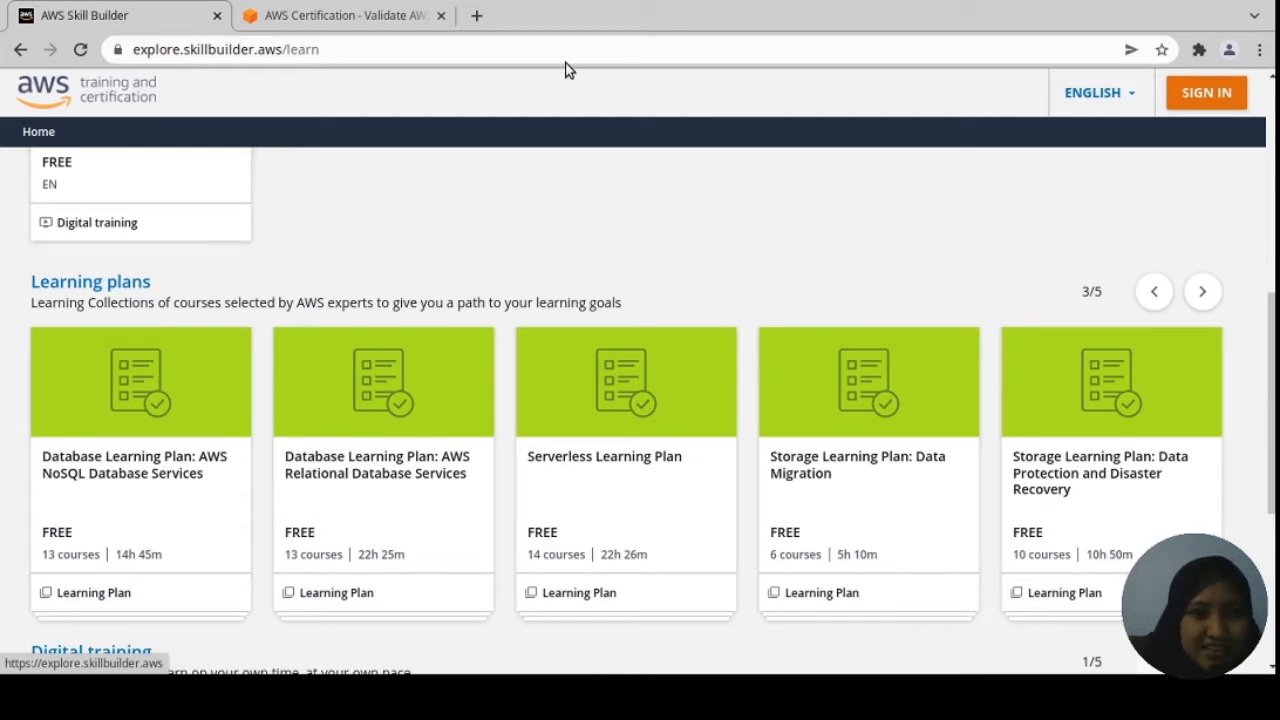
Step: Go back to the AWS Training home page, open its Certification page and enter the AWS Certification account on CertMetrics
click(18, 50)
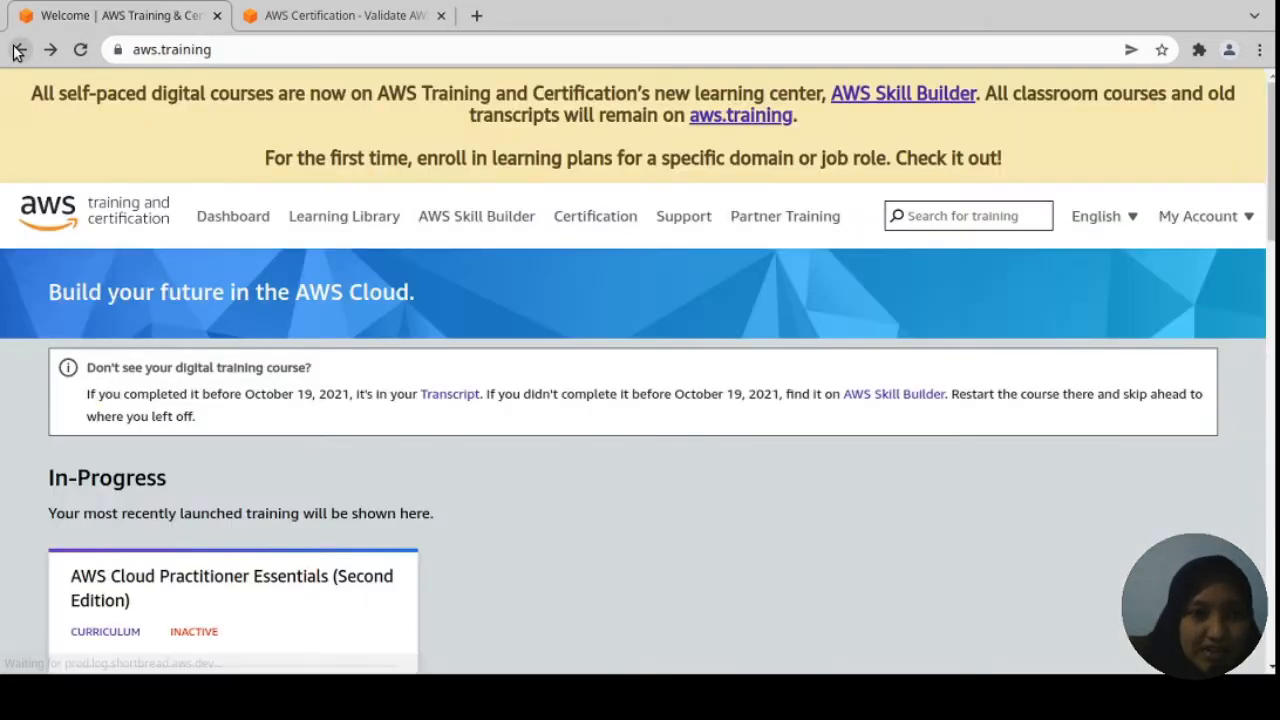
click(578, 222)
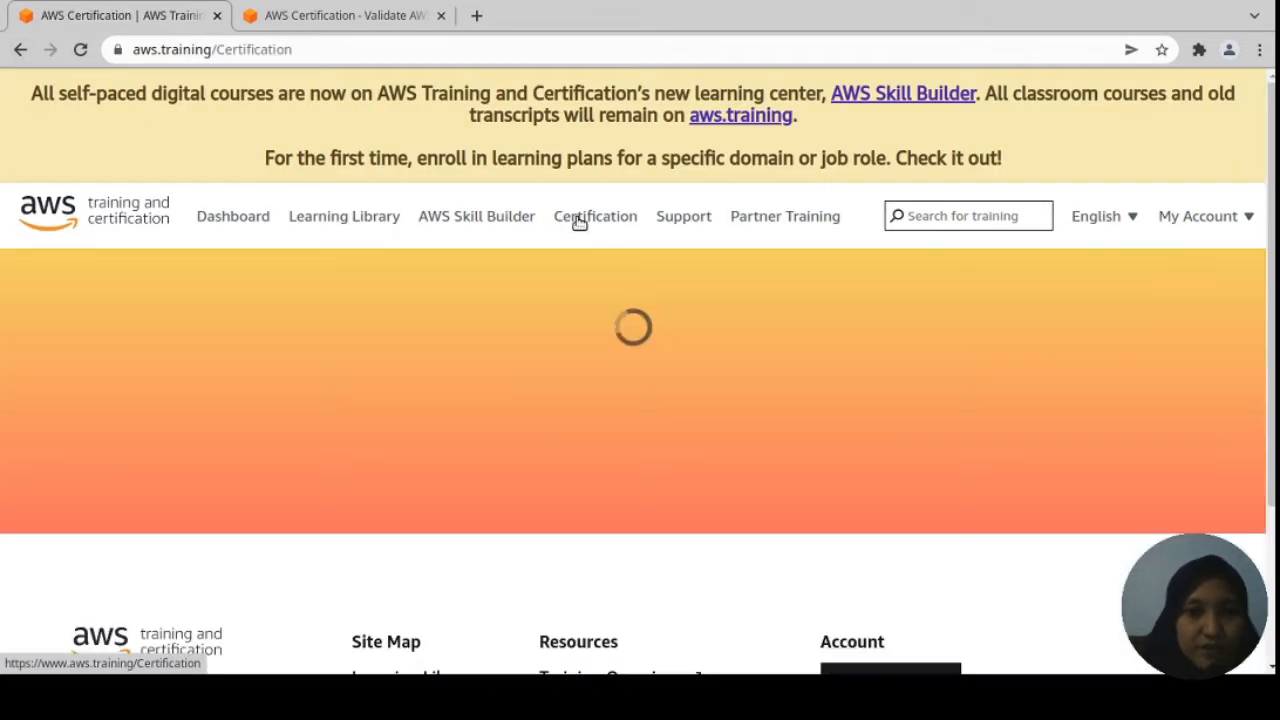
scroll(983, 446, down, 2)
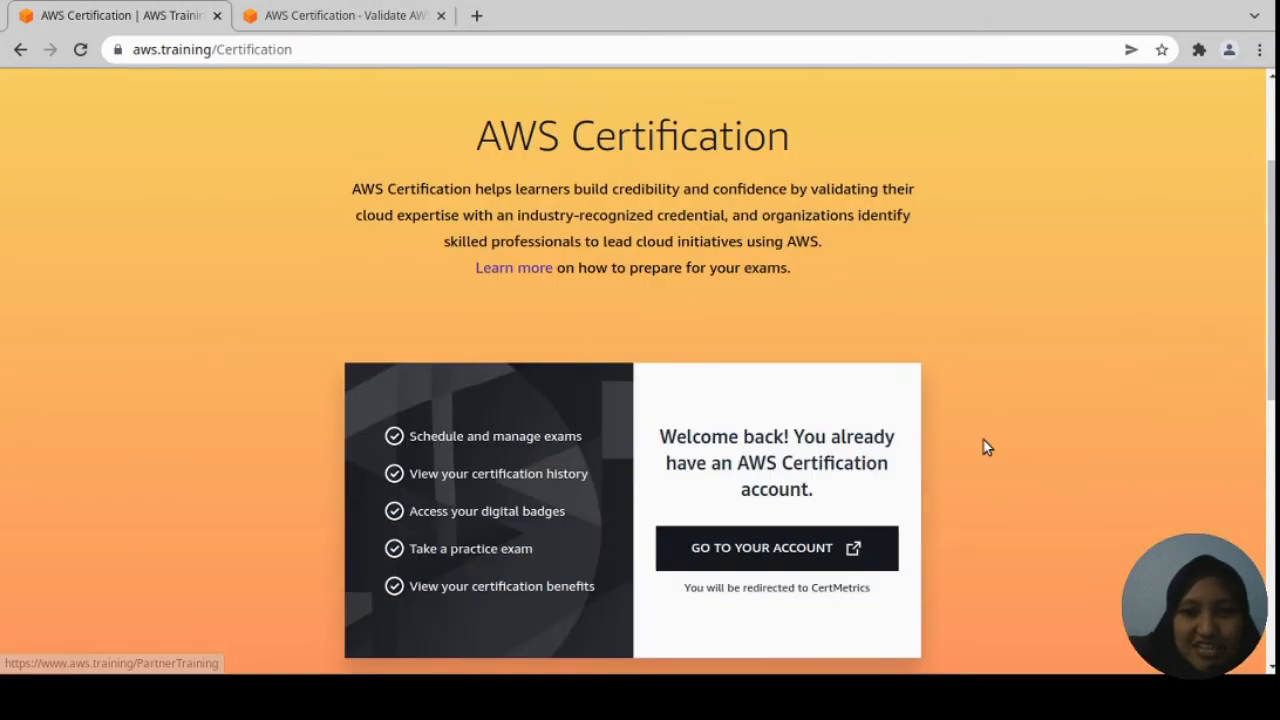
click(740, 548)
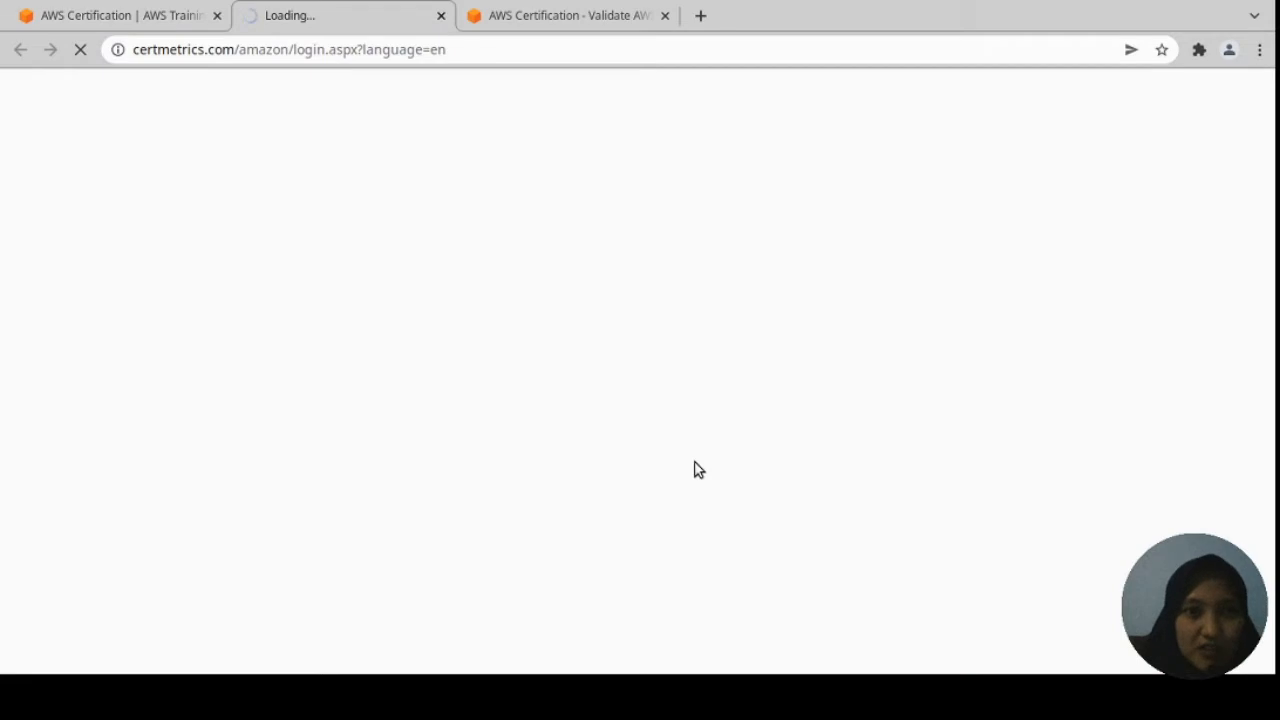
click(568, 22)
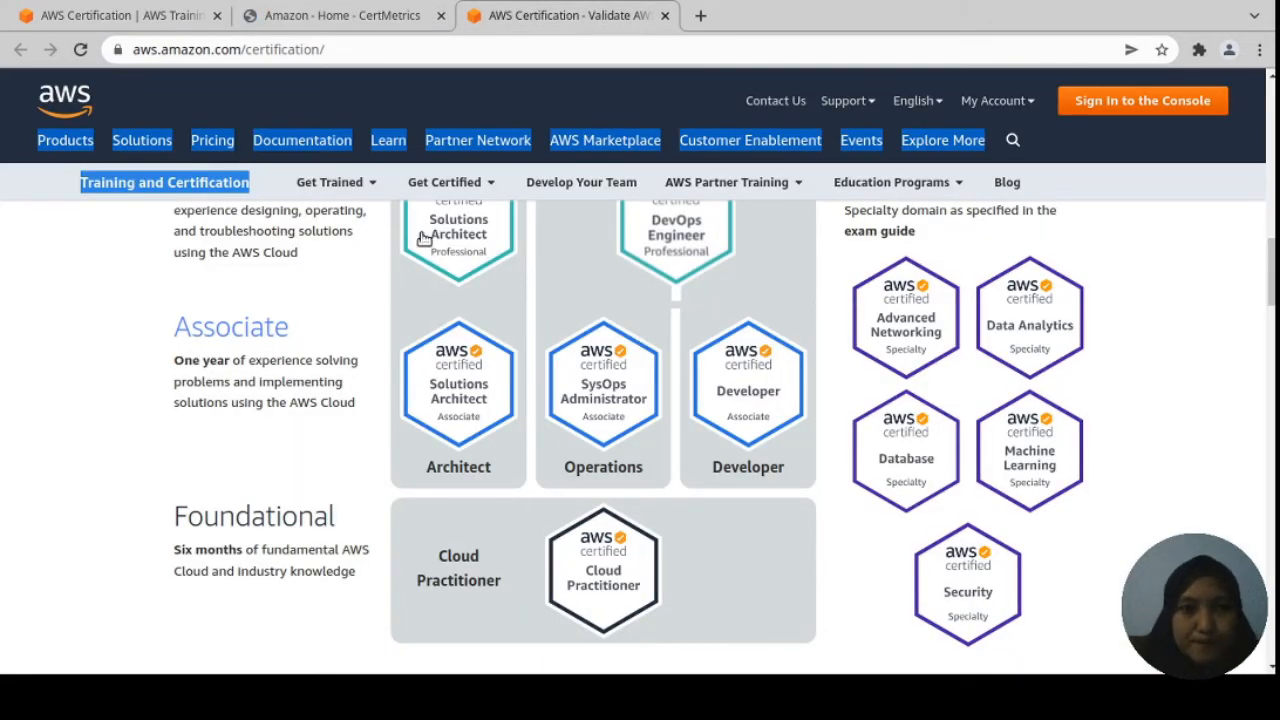
click(335, 22)
Step: Review the exam accommodations in the certification account, then return to the account's home page
scroll(1087, 378, down, 1)
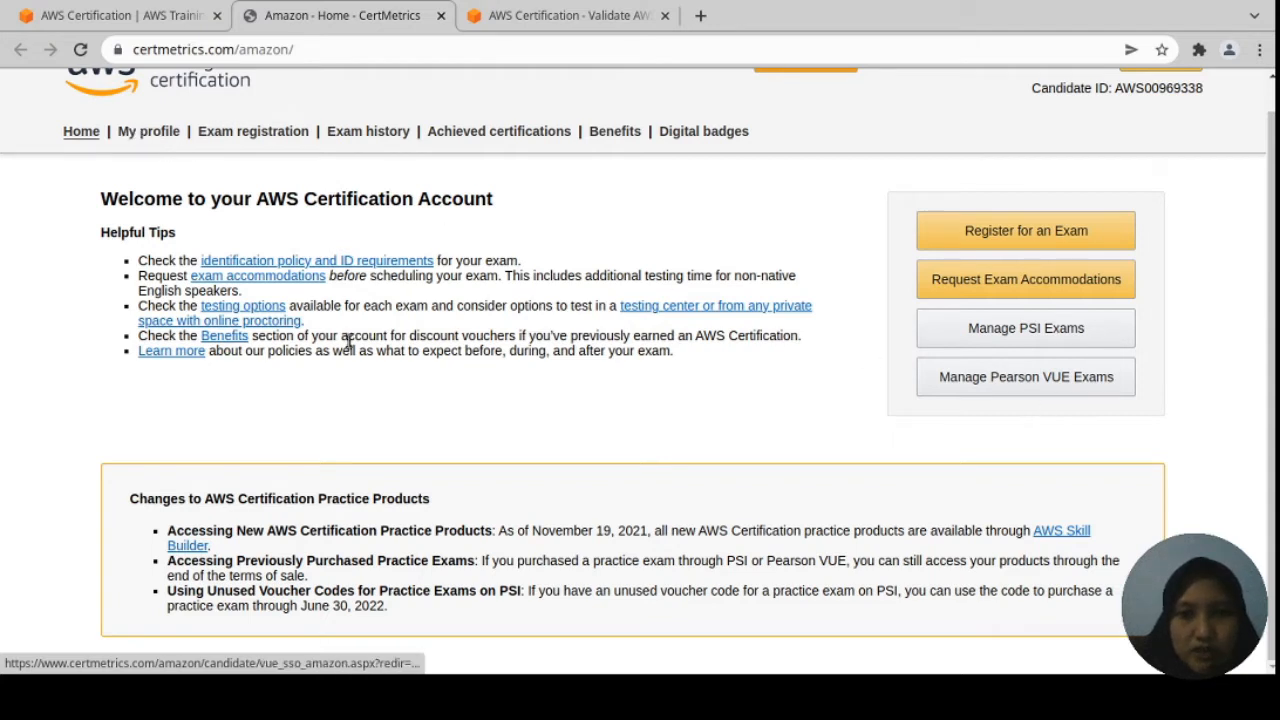
click(1012, 285)
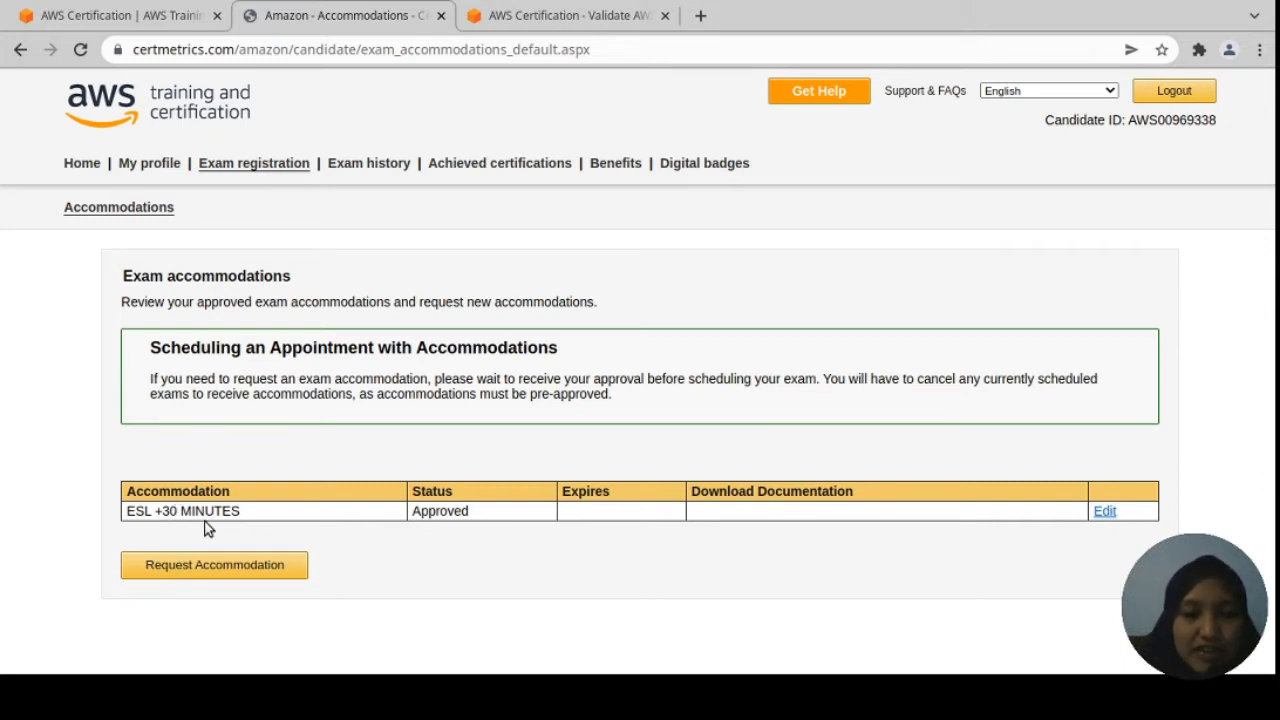
click(76, 168)
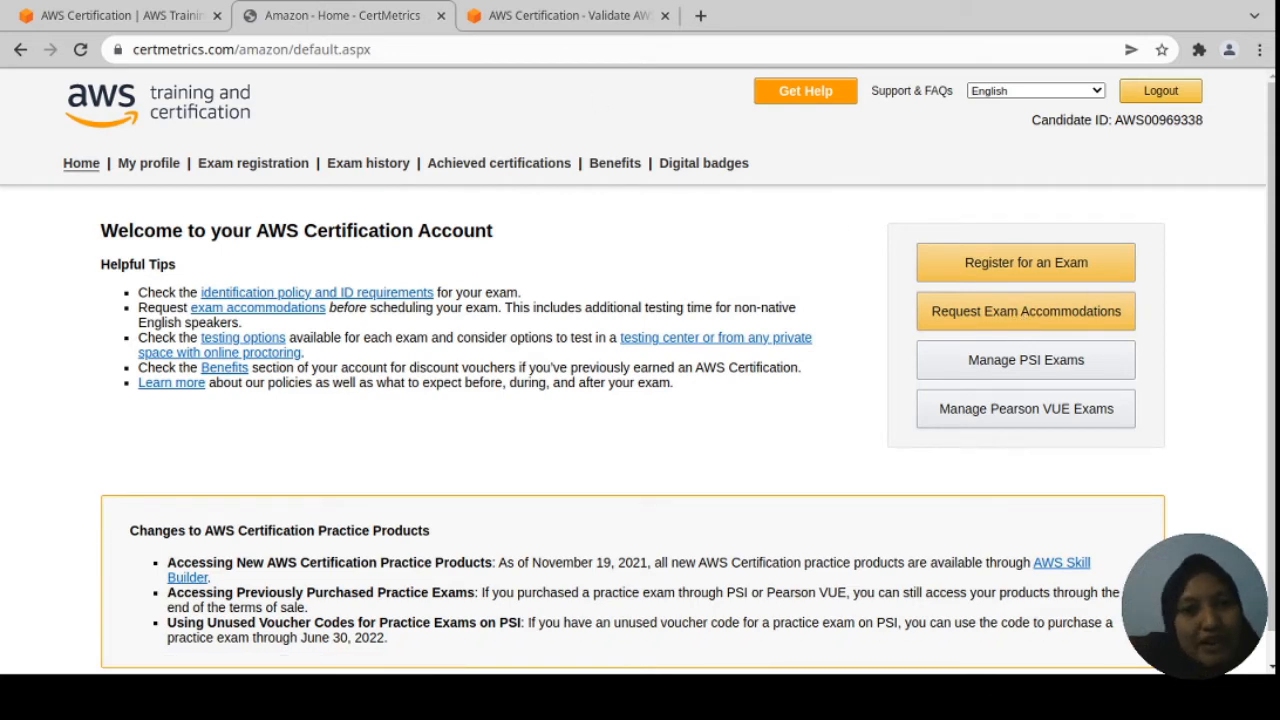
Step: Open PSI exam management and look through the exams available to schedule and the practice exams
click(1014, 362)
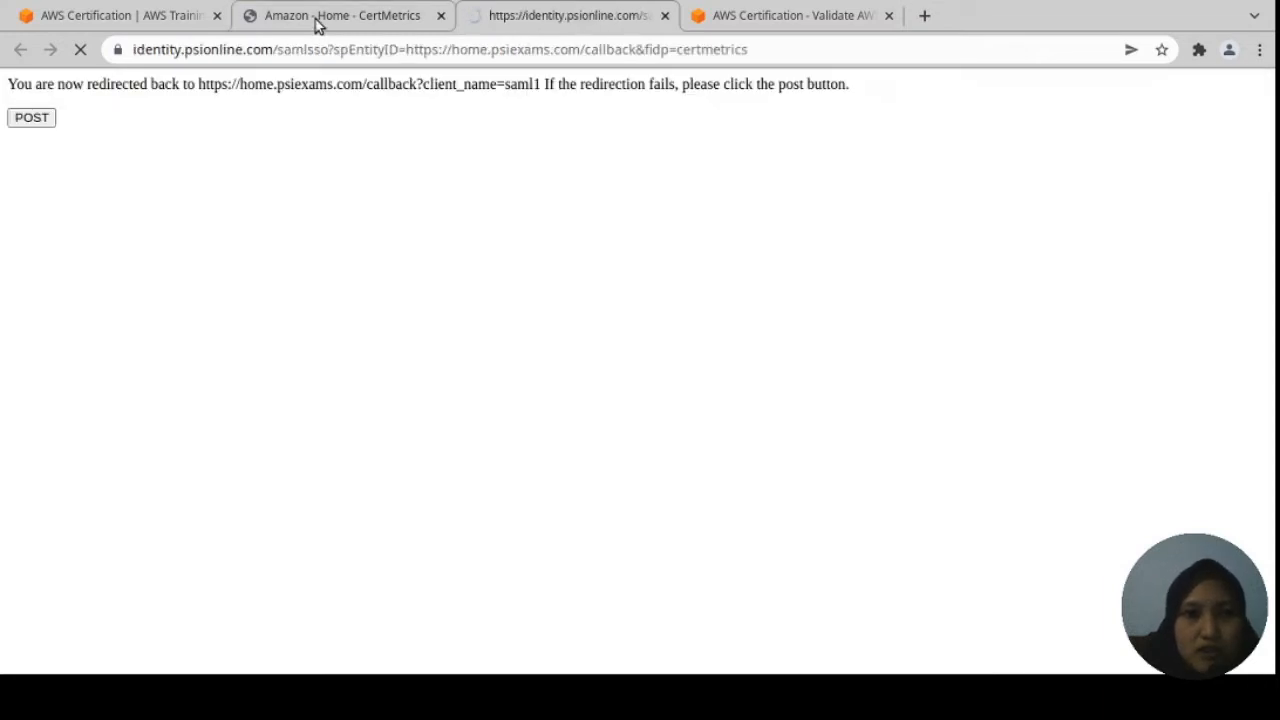
click(340, 20)
click(500, 22)
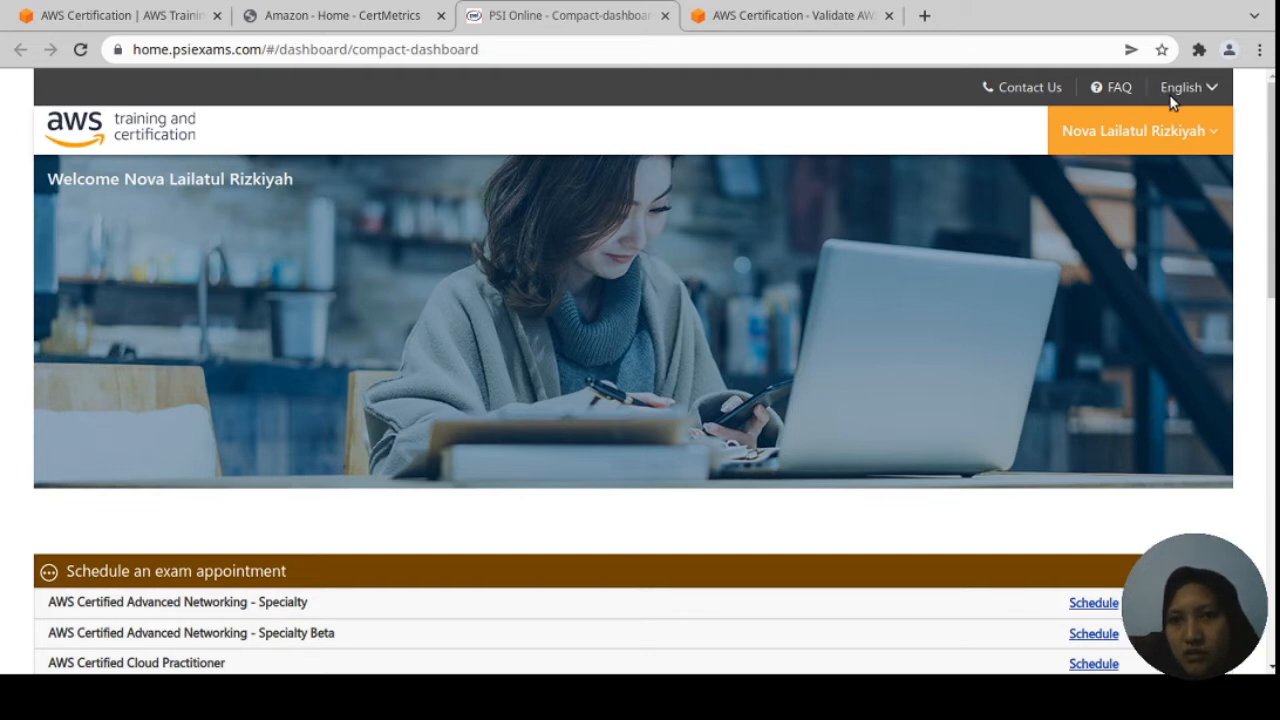
scroll(177, 500, down, 4)
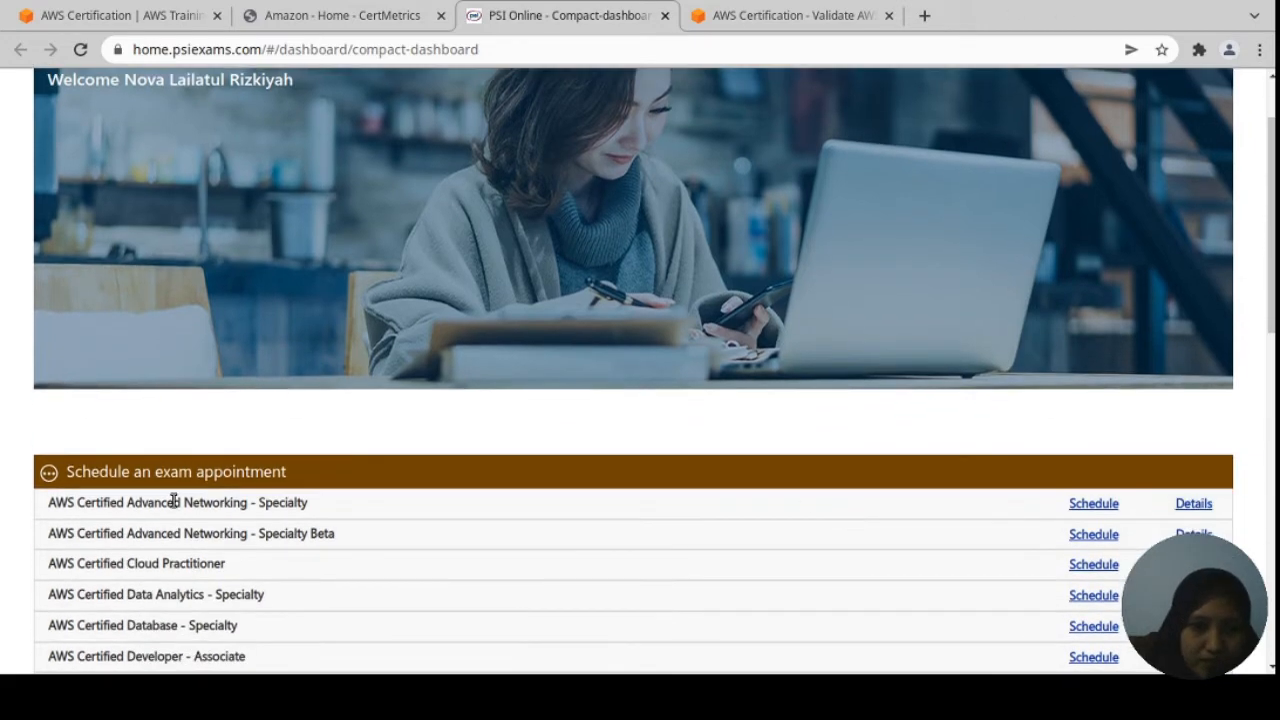
scroll(418, 444, down, 3)
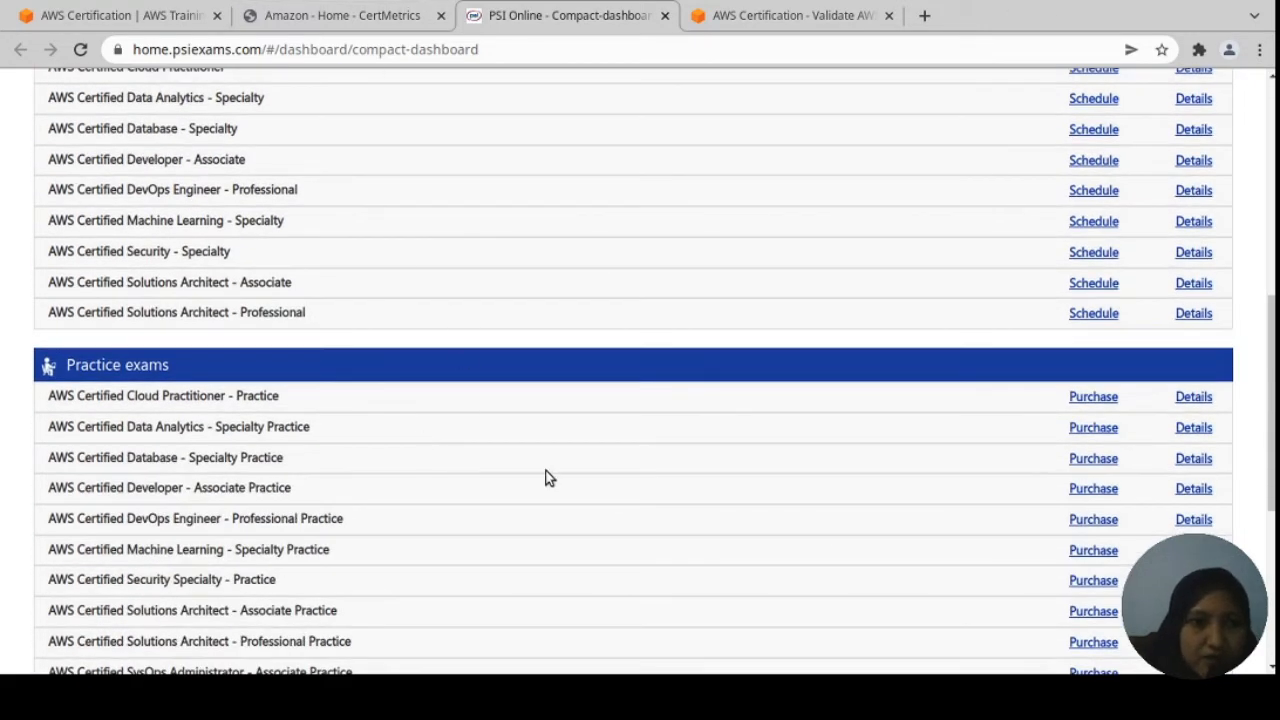
Step: Compare the exams listed for scheduling an appointment with the practice exams offered for purchase
scroll(543, 474, up, 1)
scroll(309, 360, up, 2)
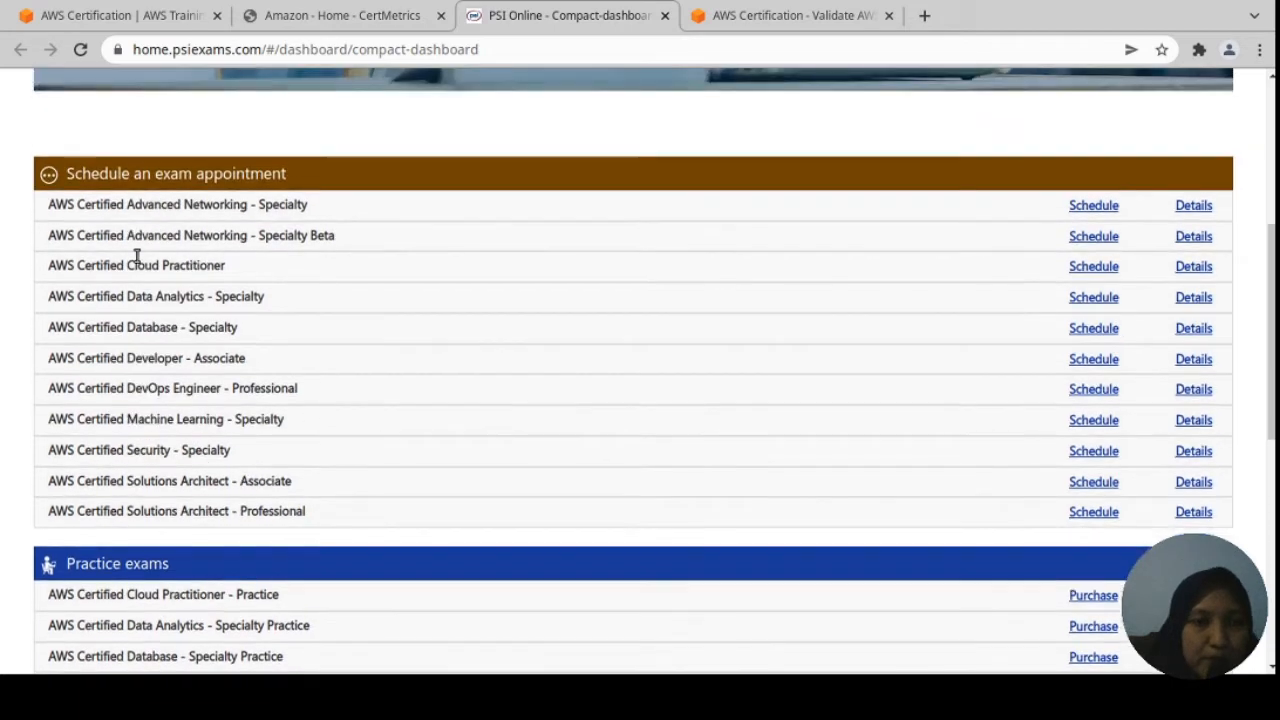
drag(48, 190, 316, 186)
scroll(334, 374, down, 2)
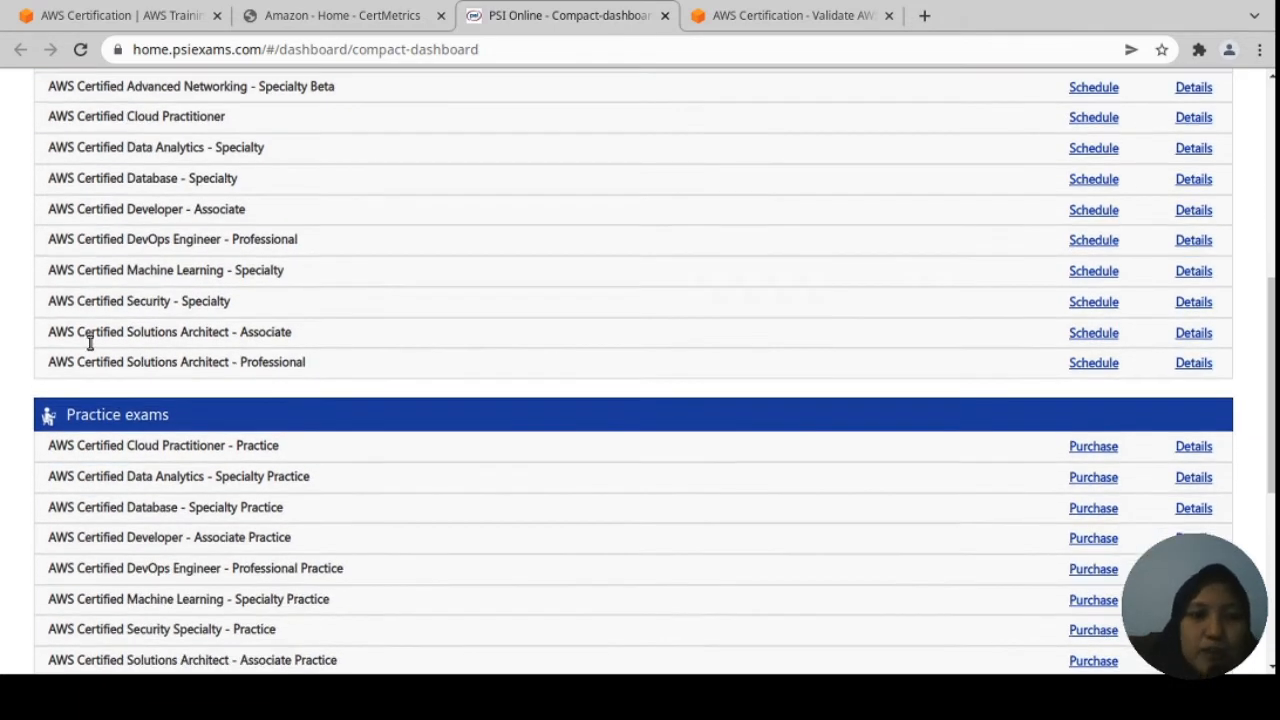
drag(50, 428, 165, 437)
scroll(177, 380, up, 2)
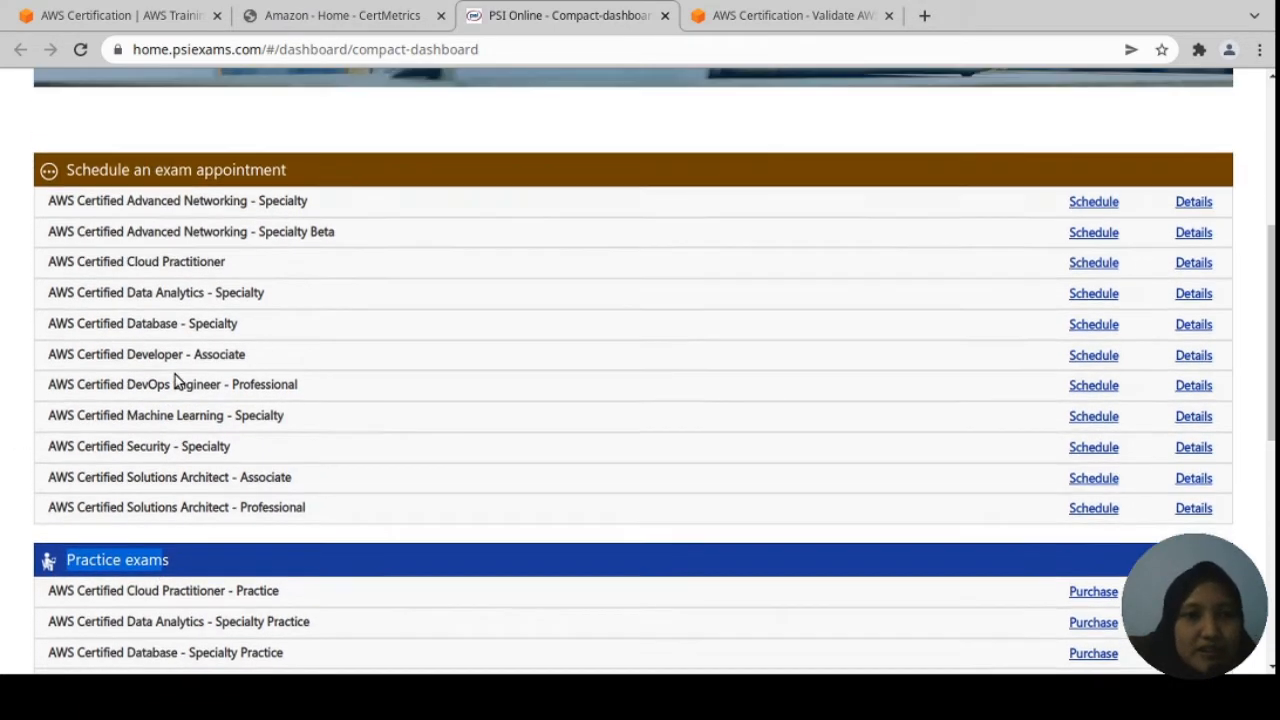
scroll(170, 527, down, 1)
click(108, 470)
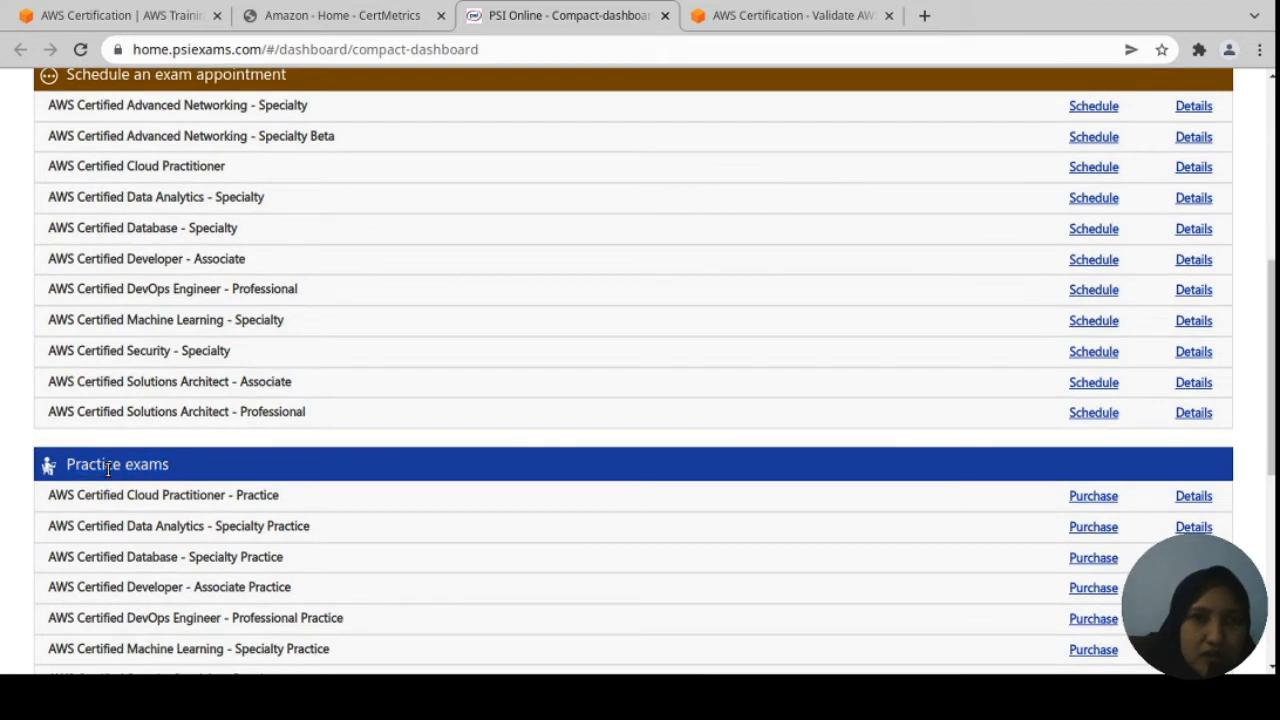
scroll(108, 470, up, 1)
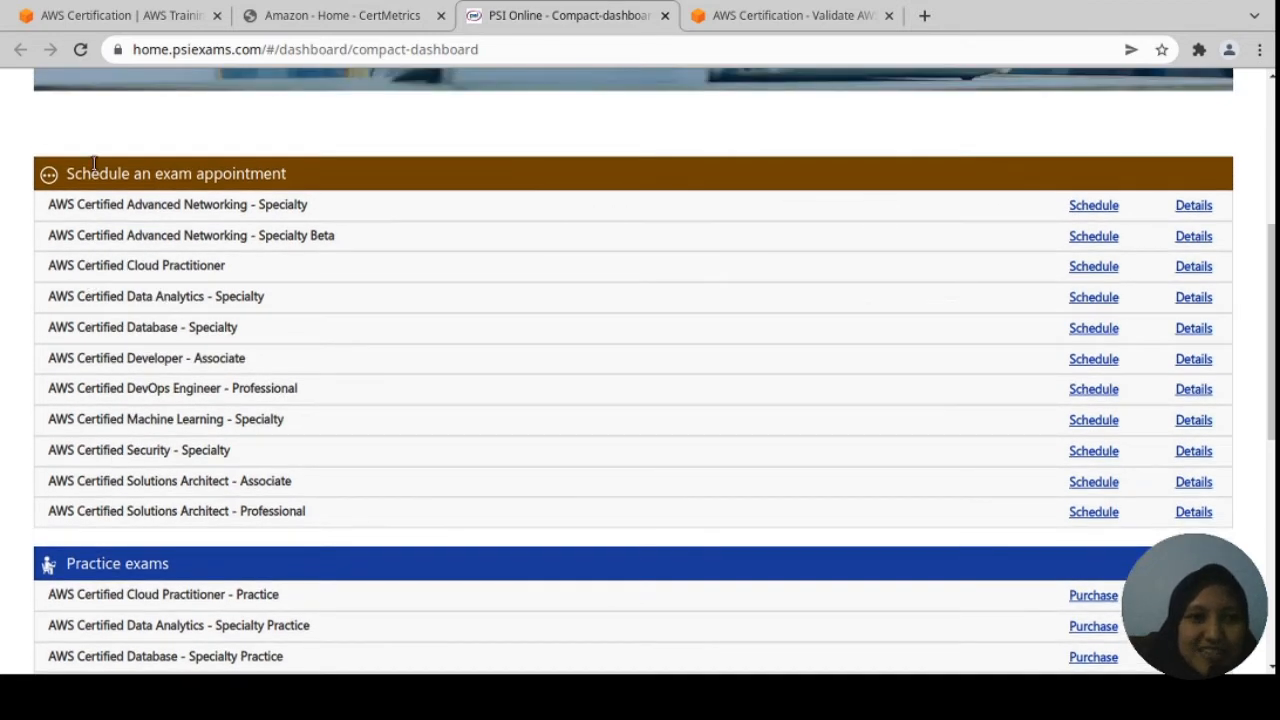
drag(92, 174, 297, 194)
drag(80, 562, 215, 585)
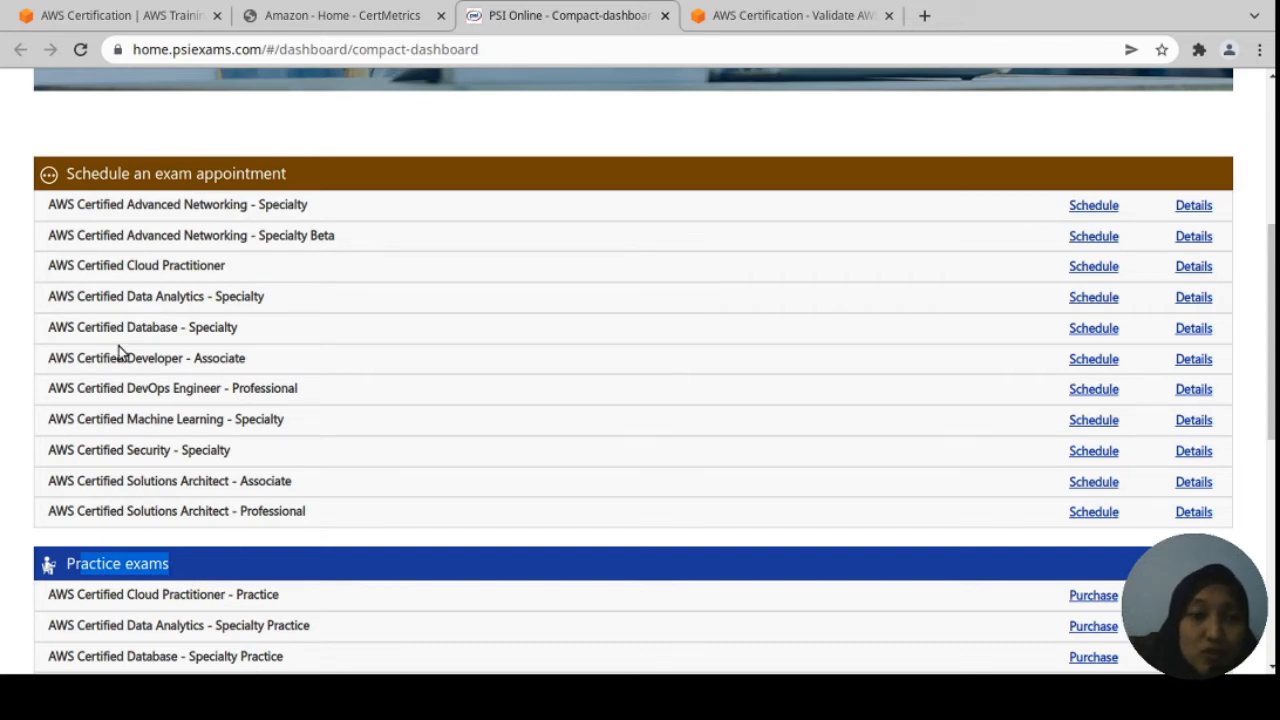
click(102, 170)
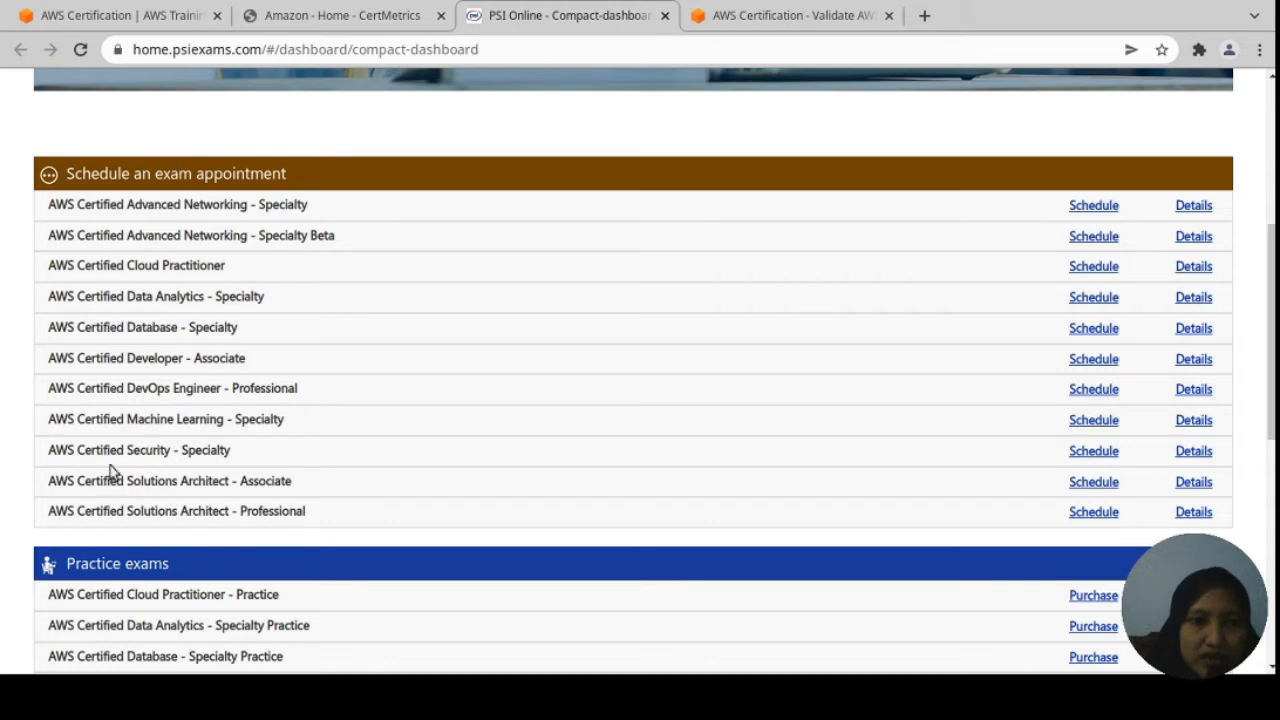
Step: Start scheduling the AWS Certified Solutions Architect - Associate exam with Remote Online Proctored Exam as the delivery mode
drag(49, 486, 314, 488)
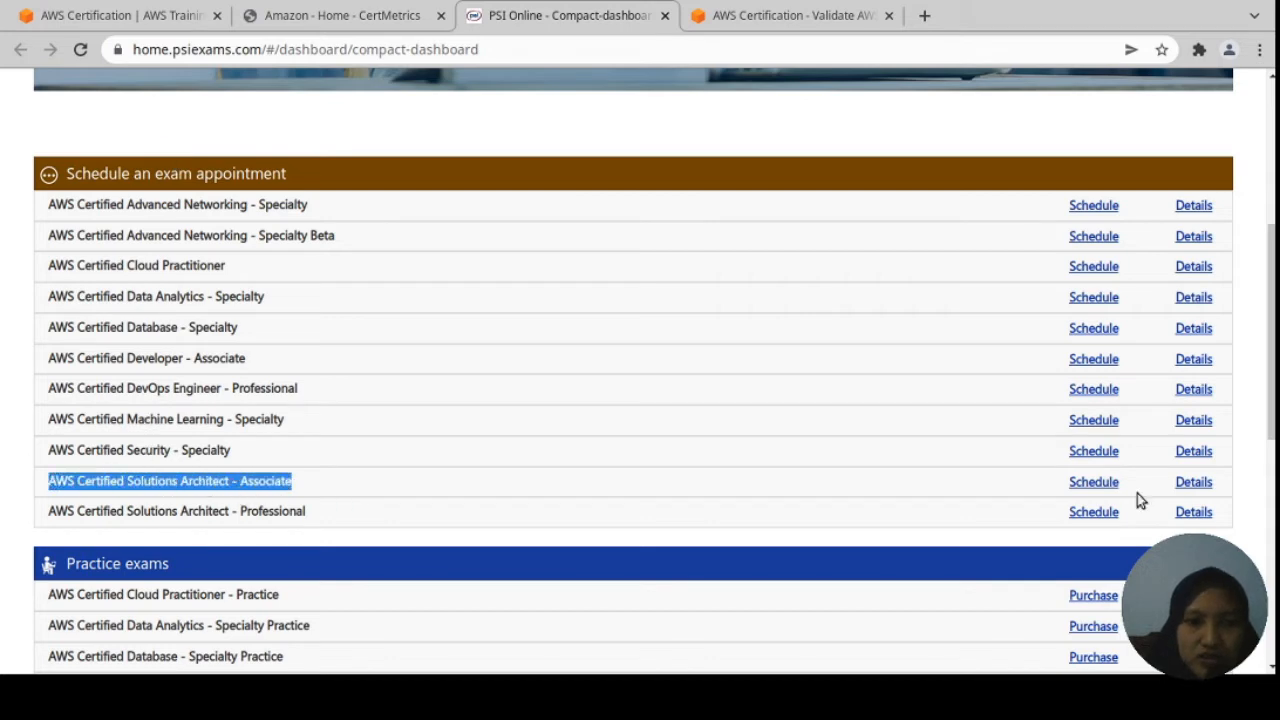
click(1095, 482)
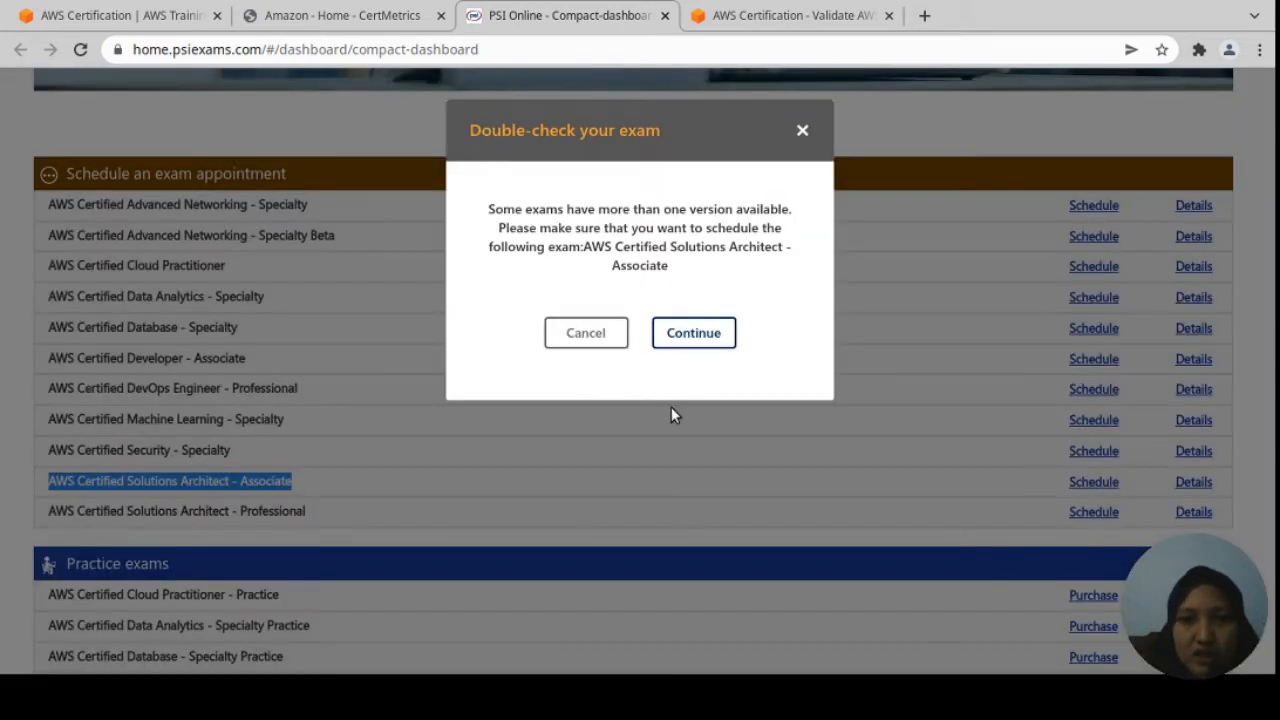
click(710, 318)
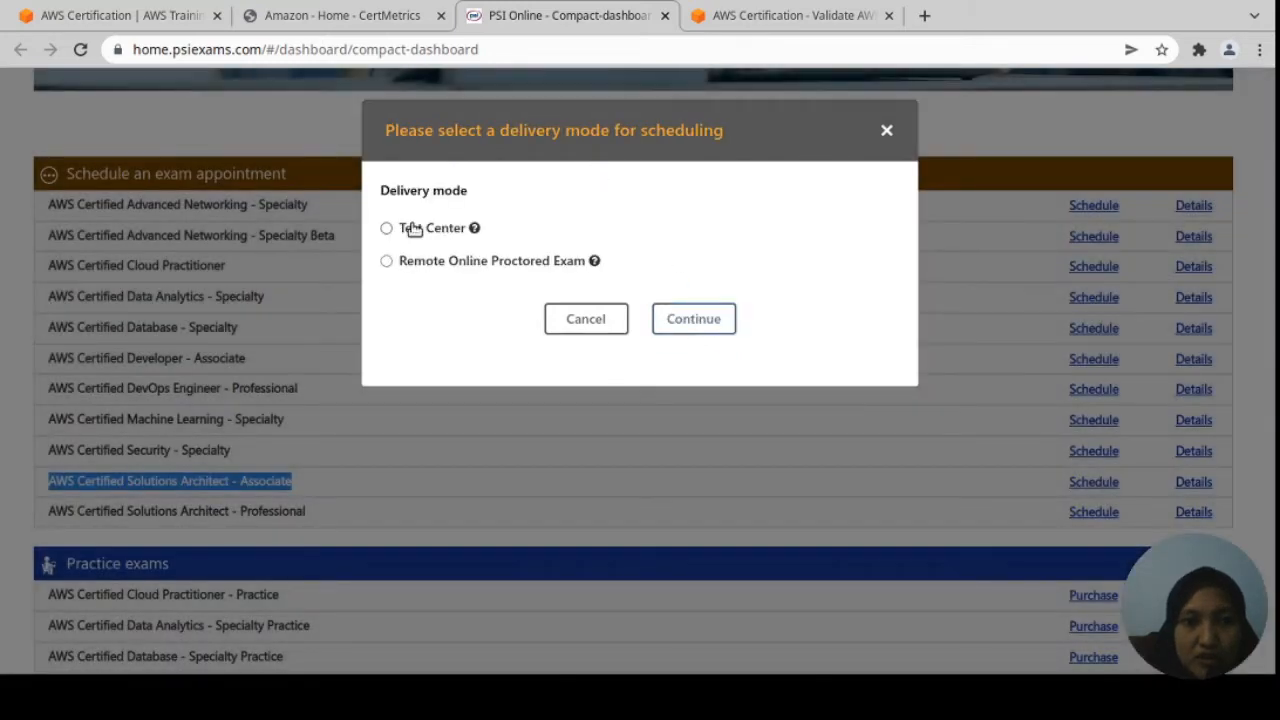
click(420, 261)
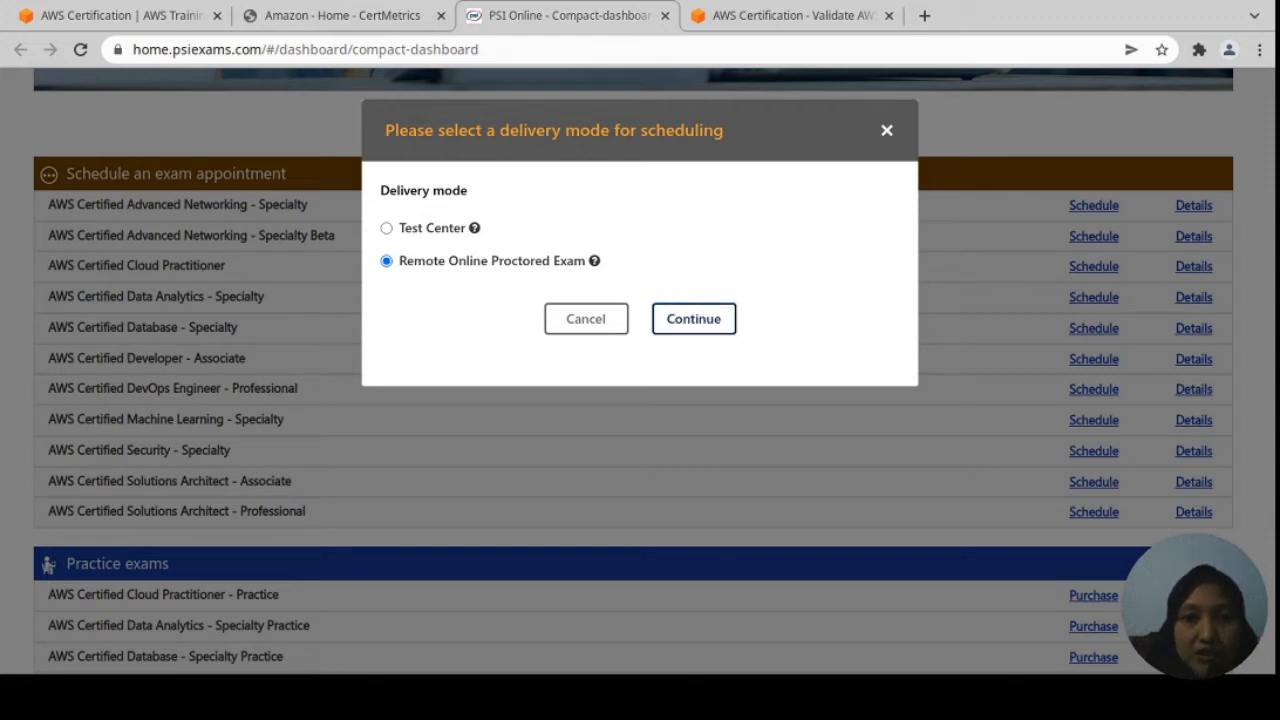
click(694, 318)
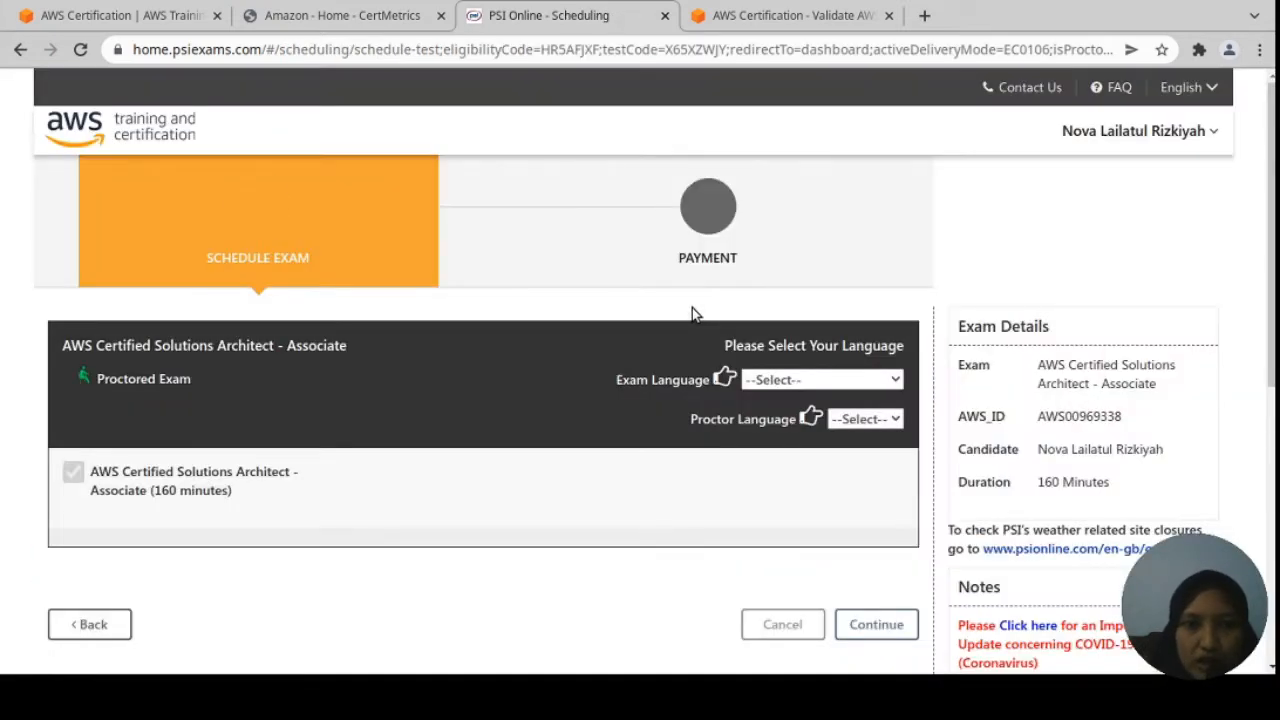
Step: Set both the exam language and the proctor language to English
click(792, 421)
click(841, 424)
click(840, 460)
Step: Set the exam's country to Indonesia and its timezone to Asia/Jakarta
scroll(588, 587, down, 3)
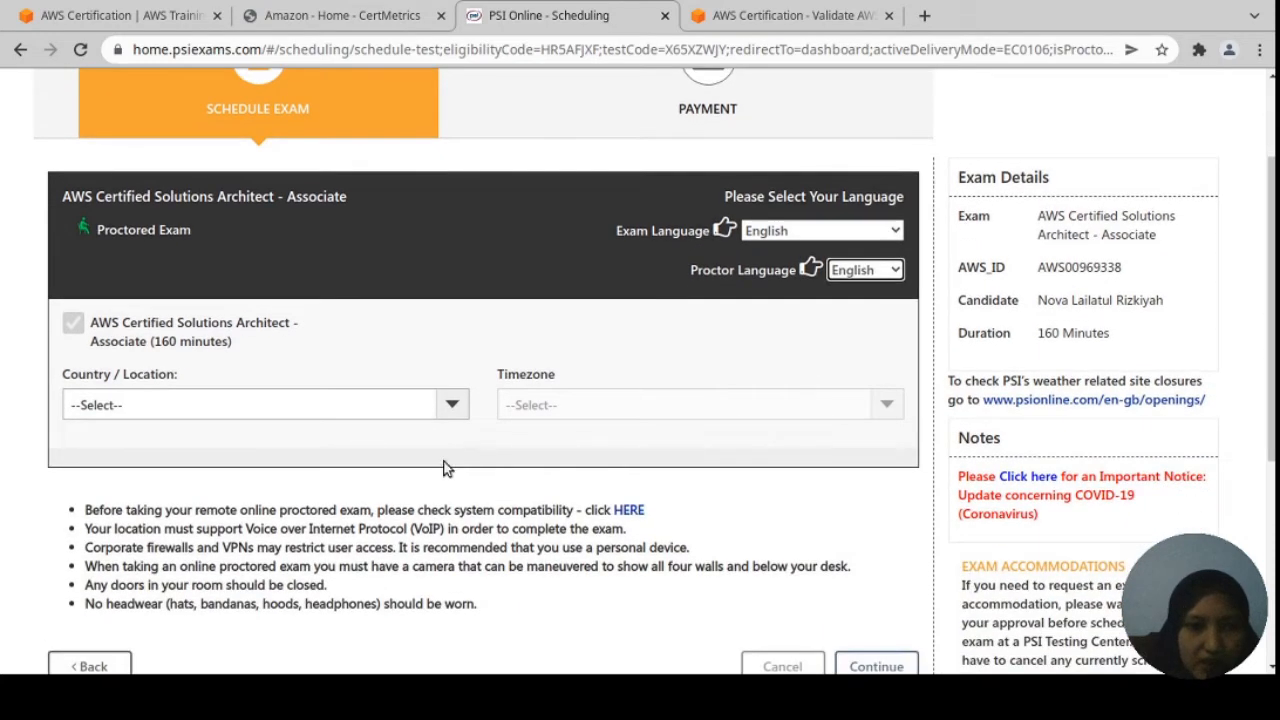
click(358, 416)
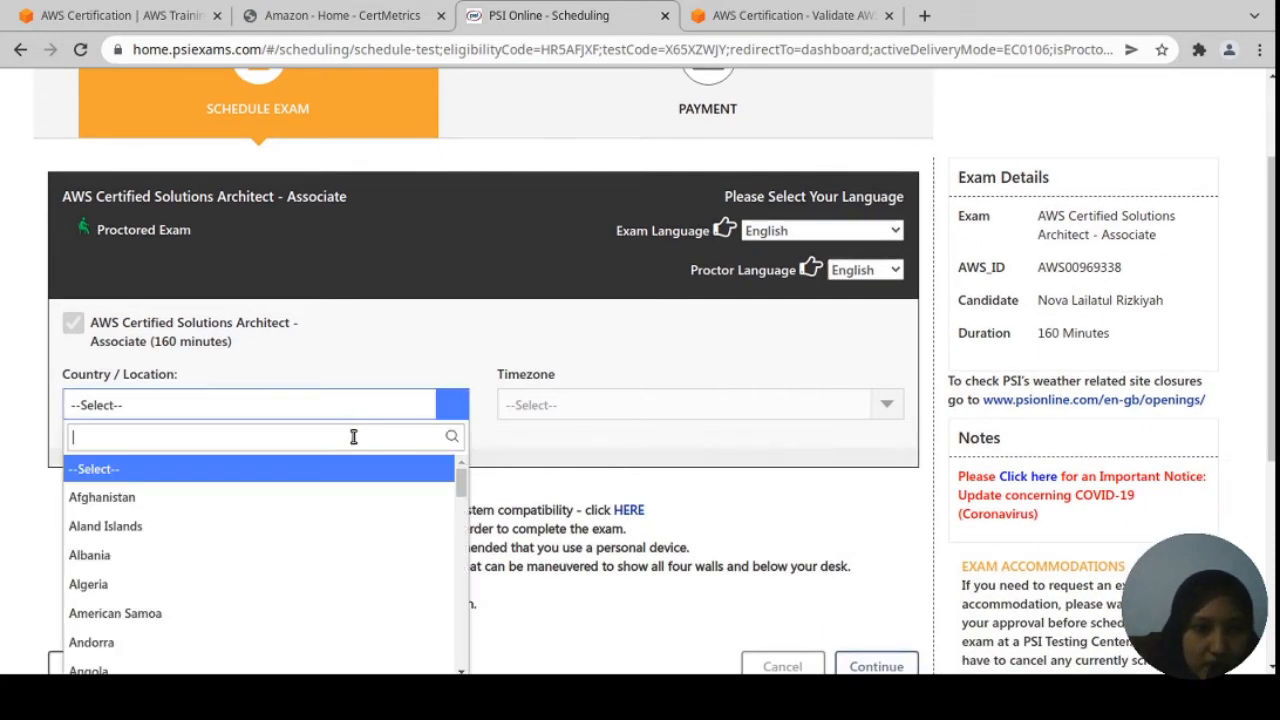
text(ind)
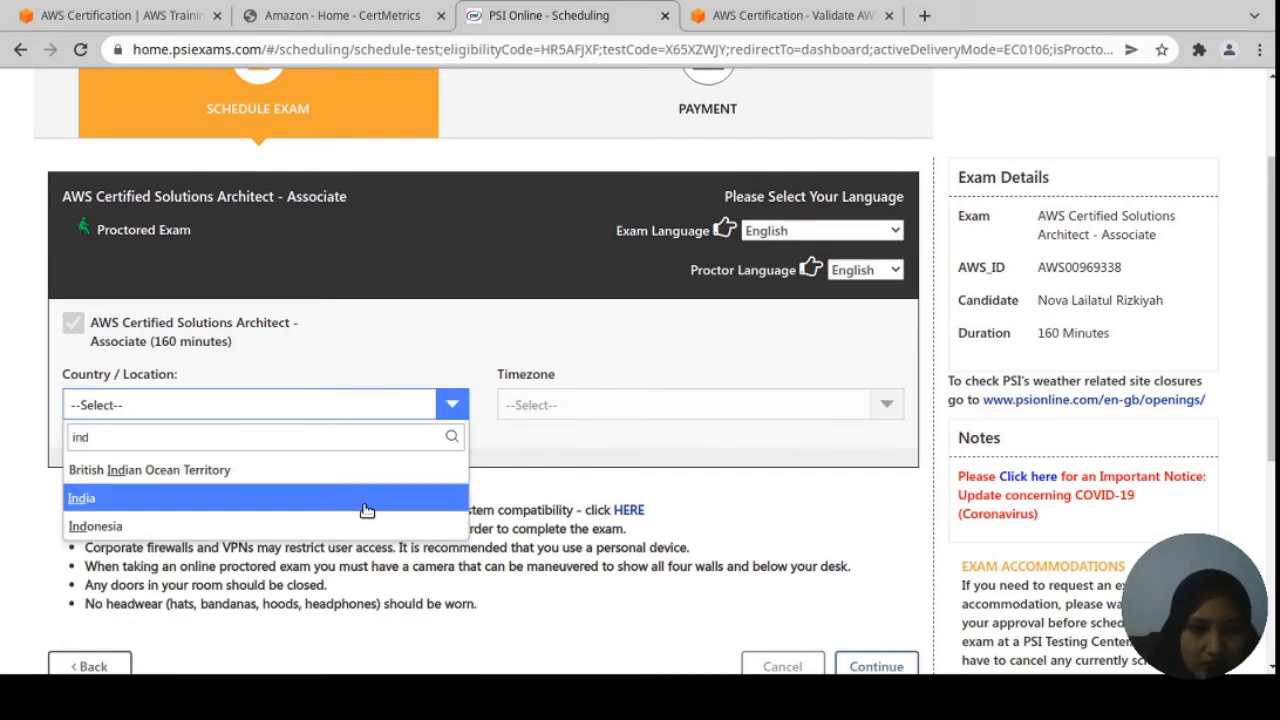
click(350, 525)
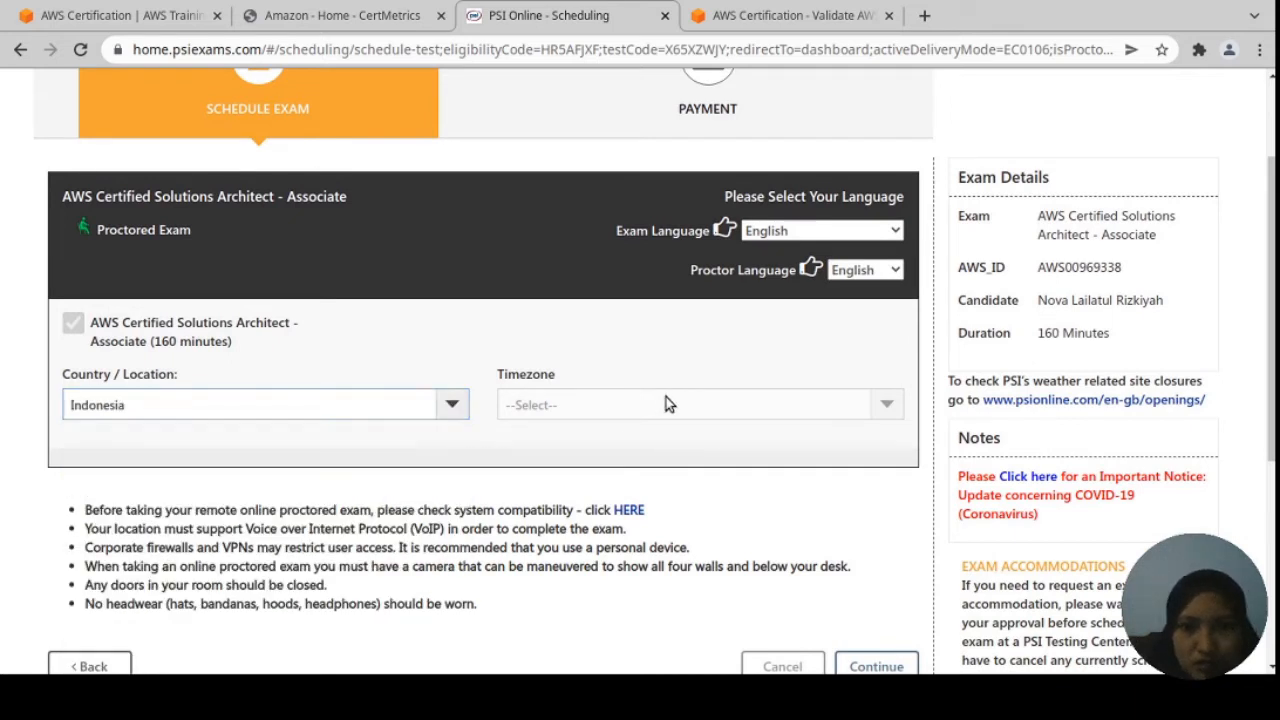
click(667, 410)
click(651, 500)
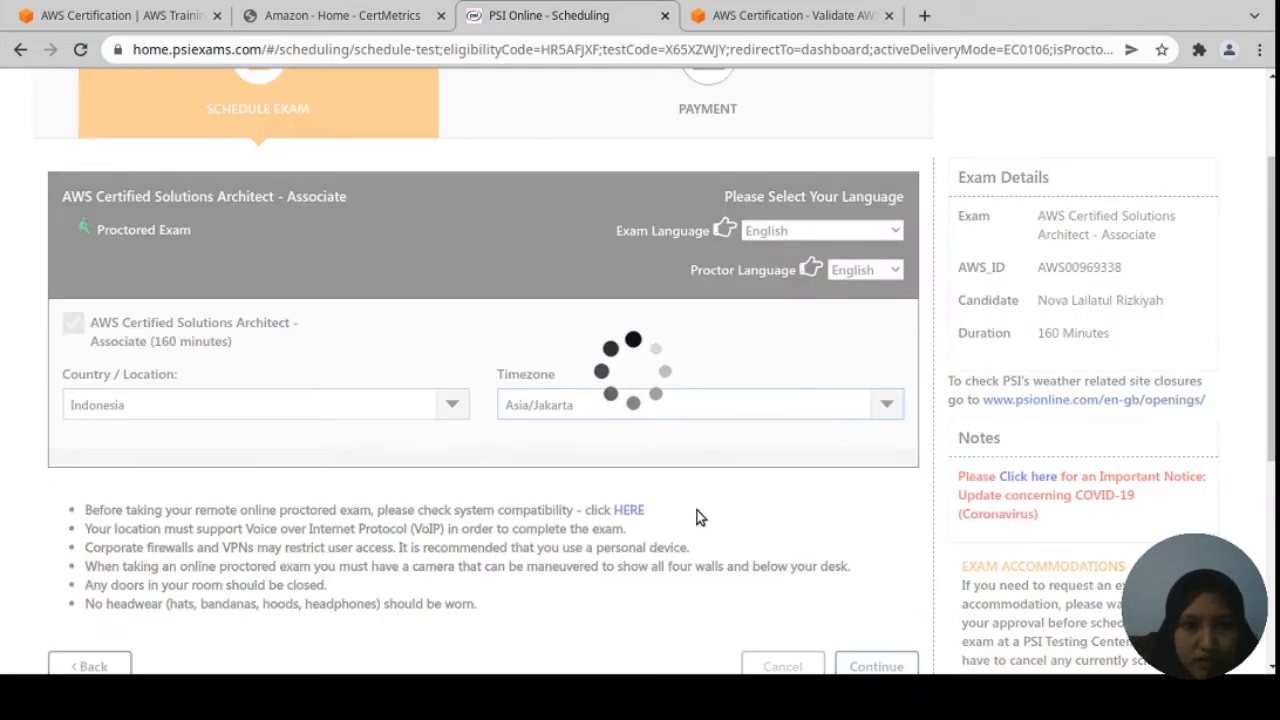
Step: Choose April 27, 2022 as the exam date in the scheduling calendar
scroll(697, 509, down, 1)
scroll(705, 525, down, 1)
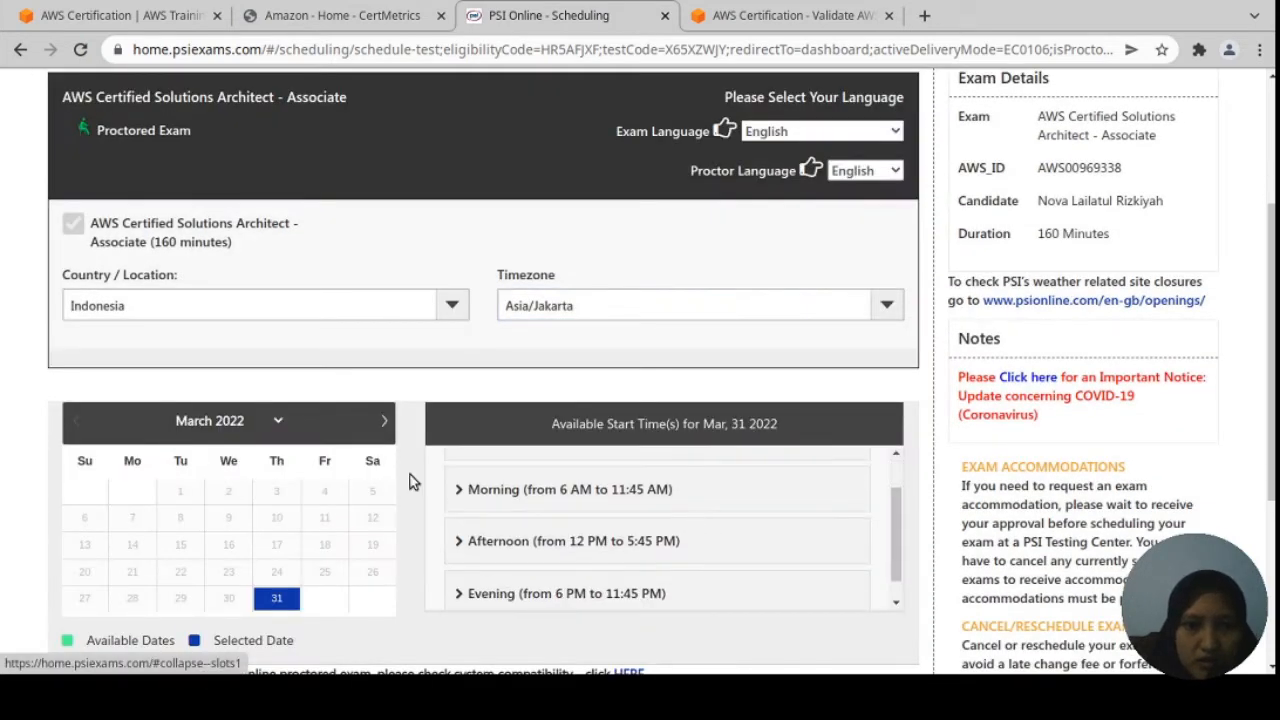
click(383, 421)
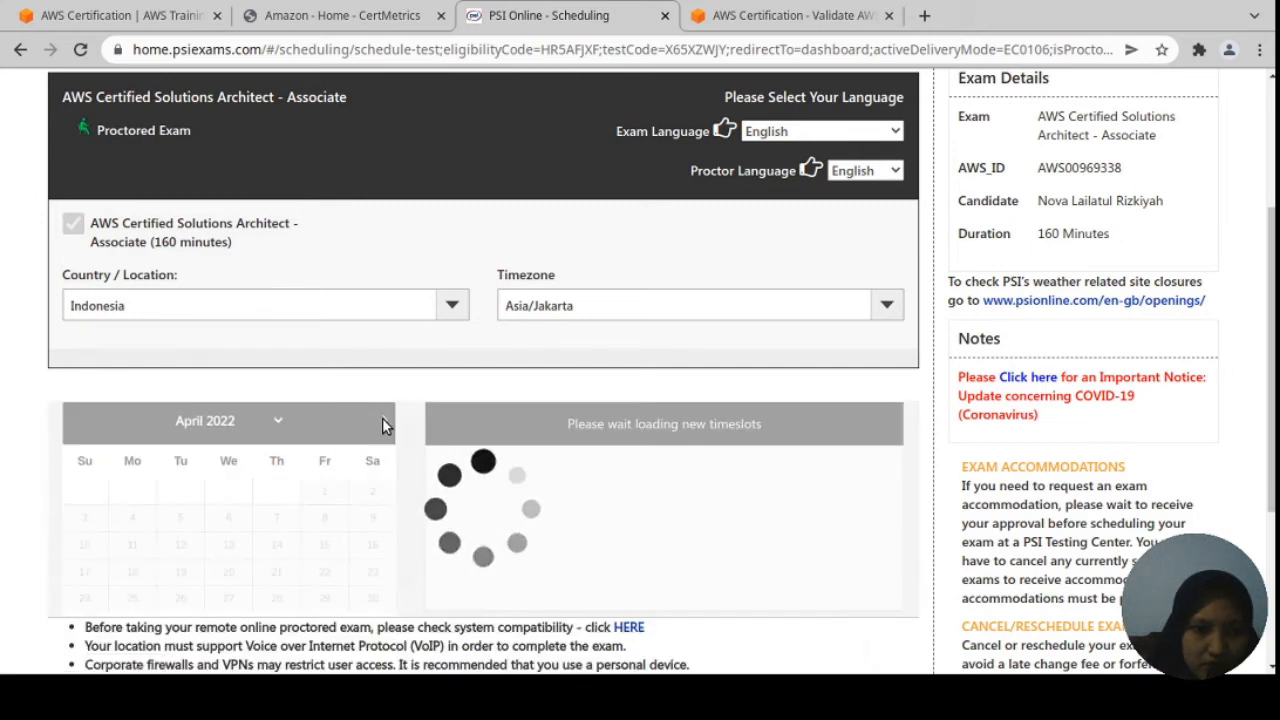
scroll(679, 488, down, 1)
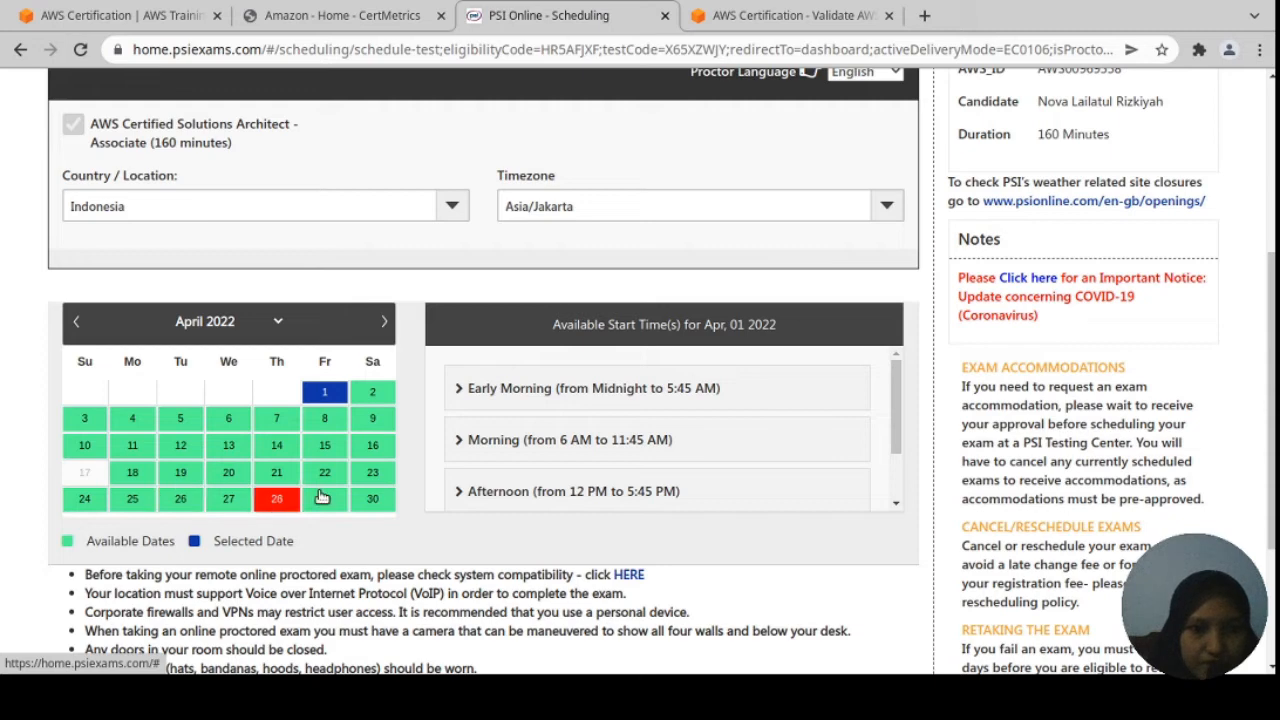
click(229, 499)
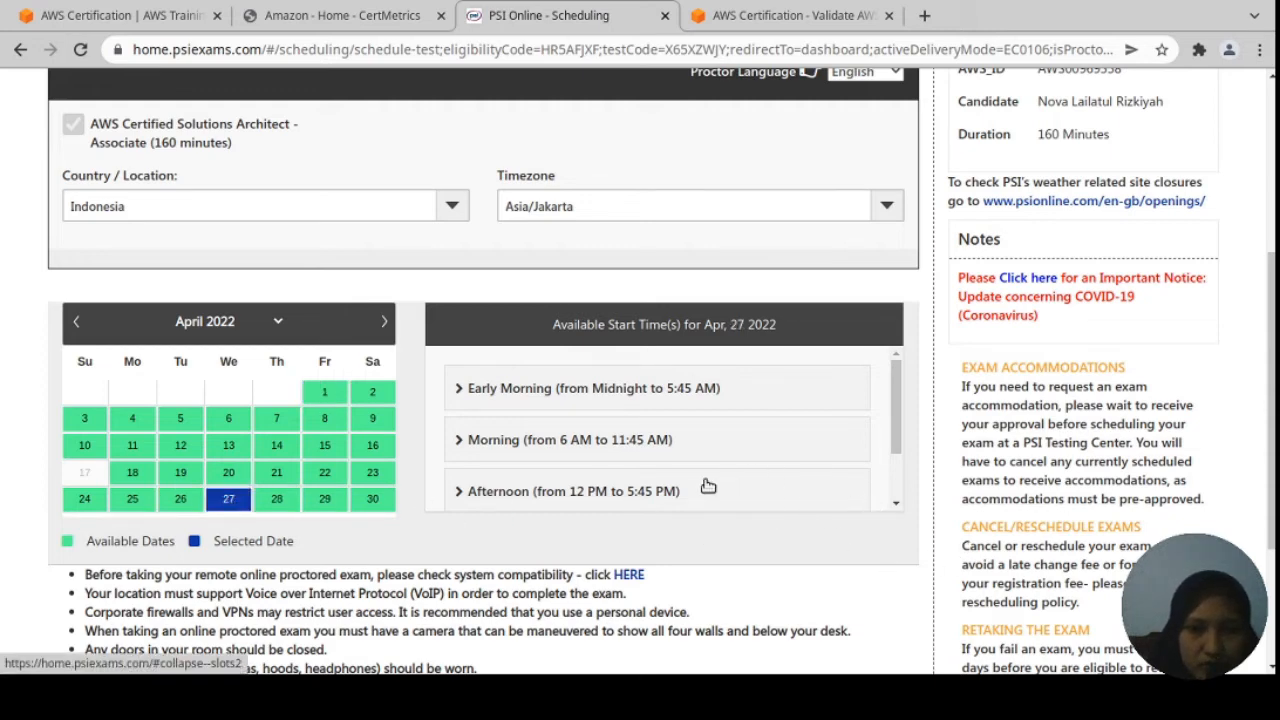
Step: Show the evening start times for the chosen date and select 09:00 PM
drag(892, 409, 888, 478)
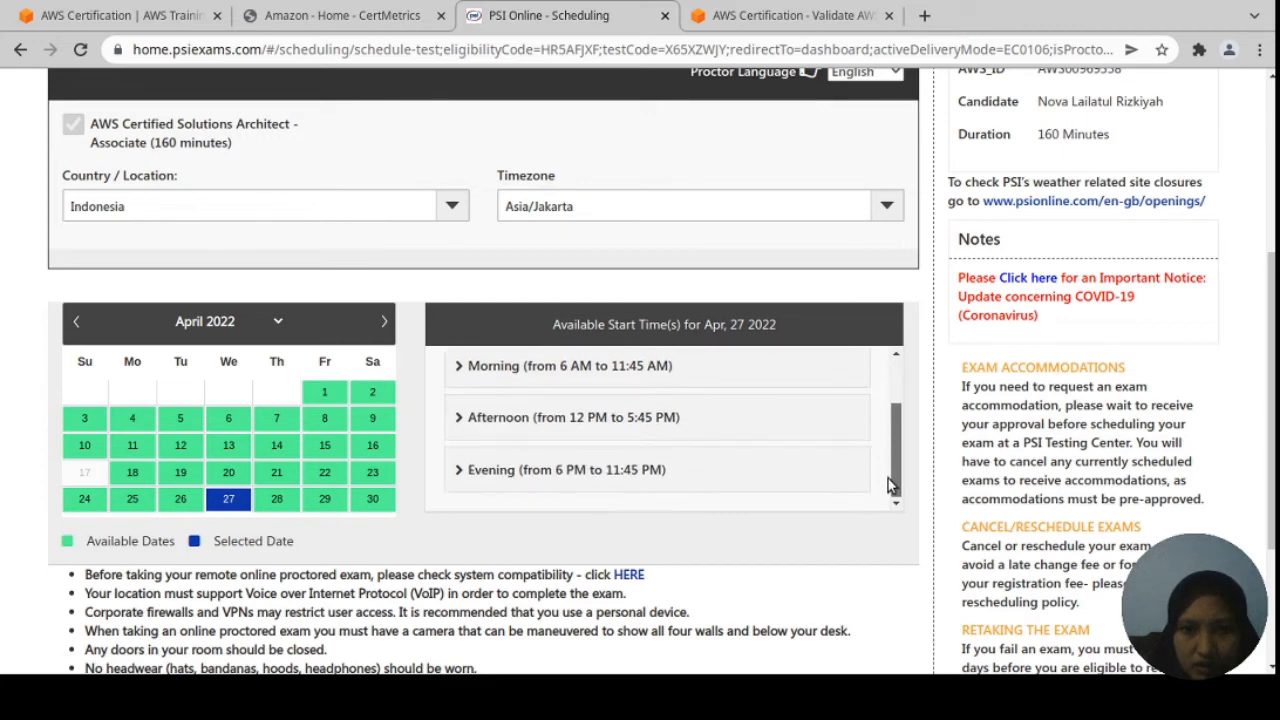
click(612, 471)
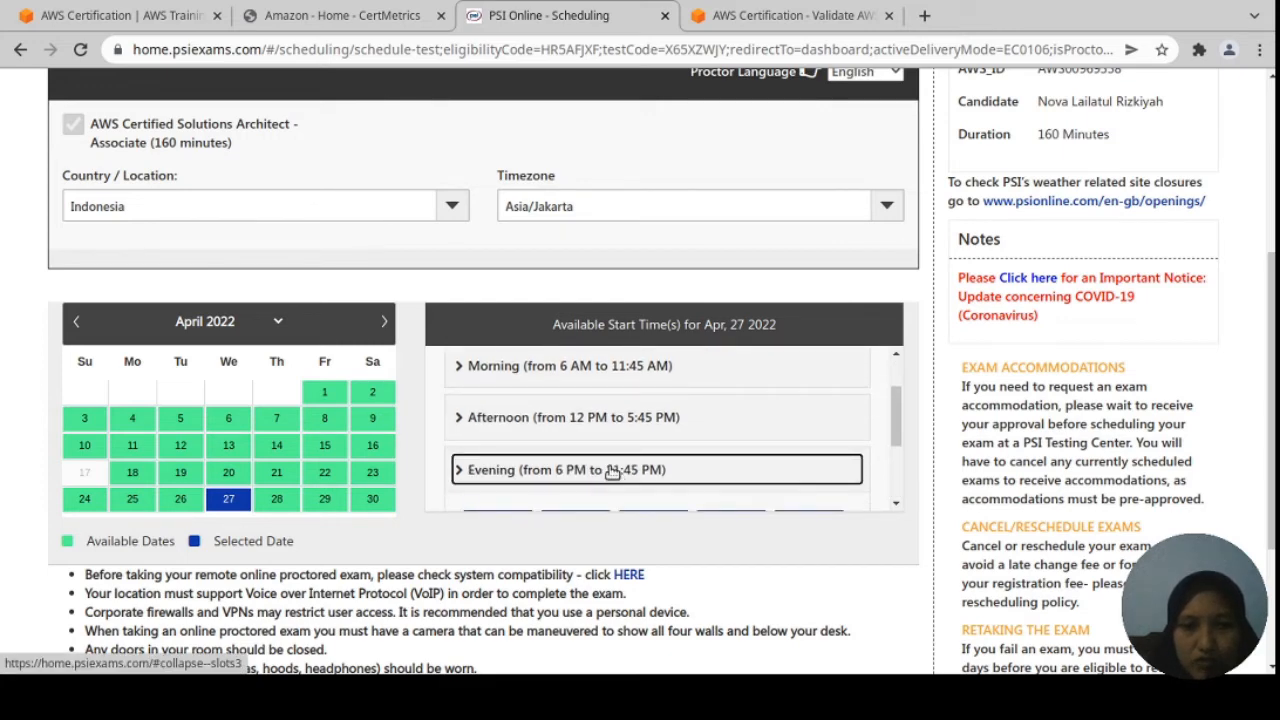
drag(886, 426, 889, 458)
scroll(889, 458, down, 1)
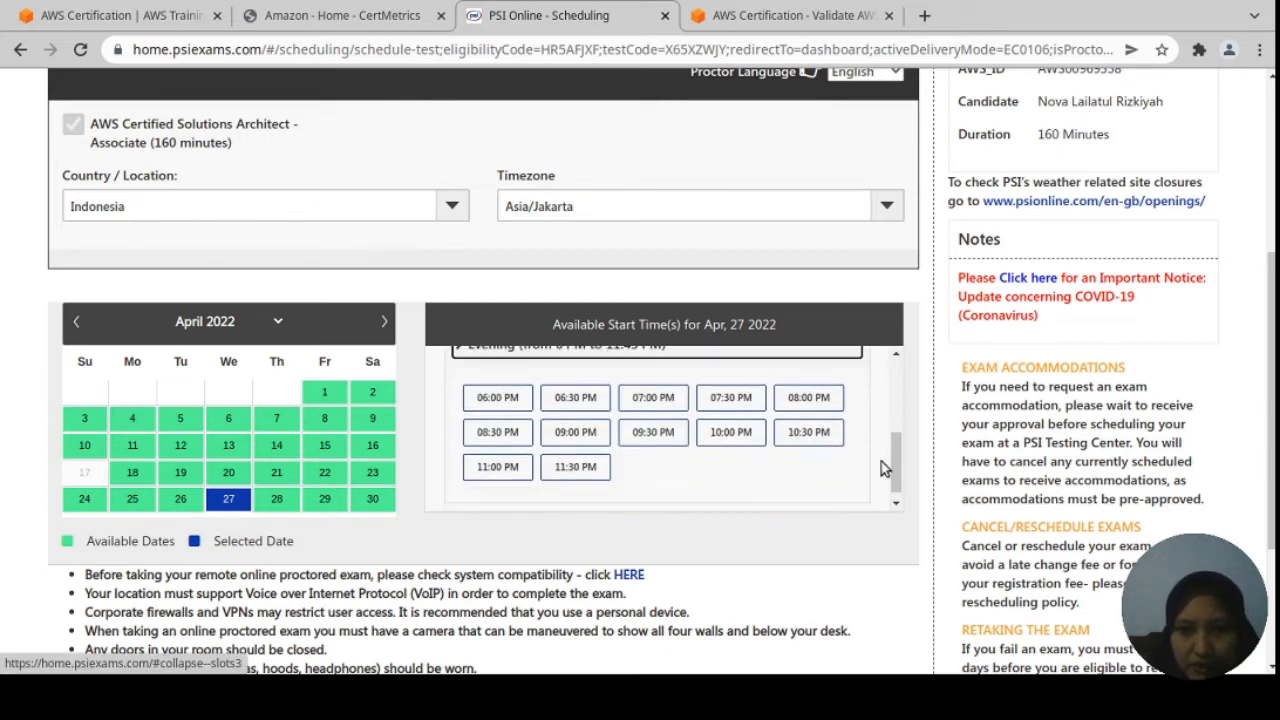
click(575, 432)
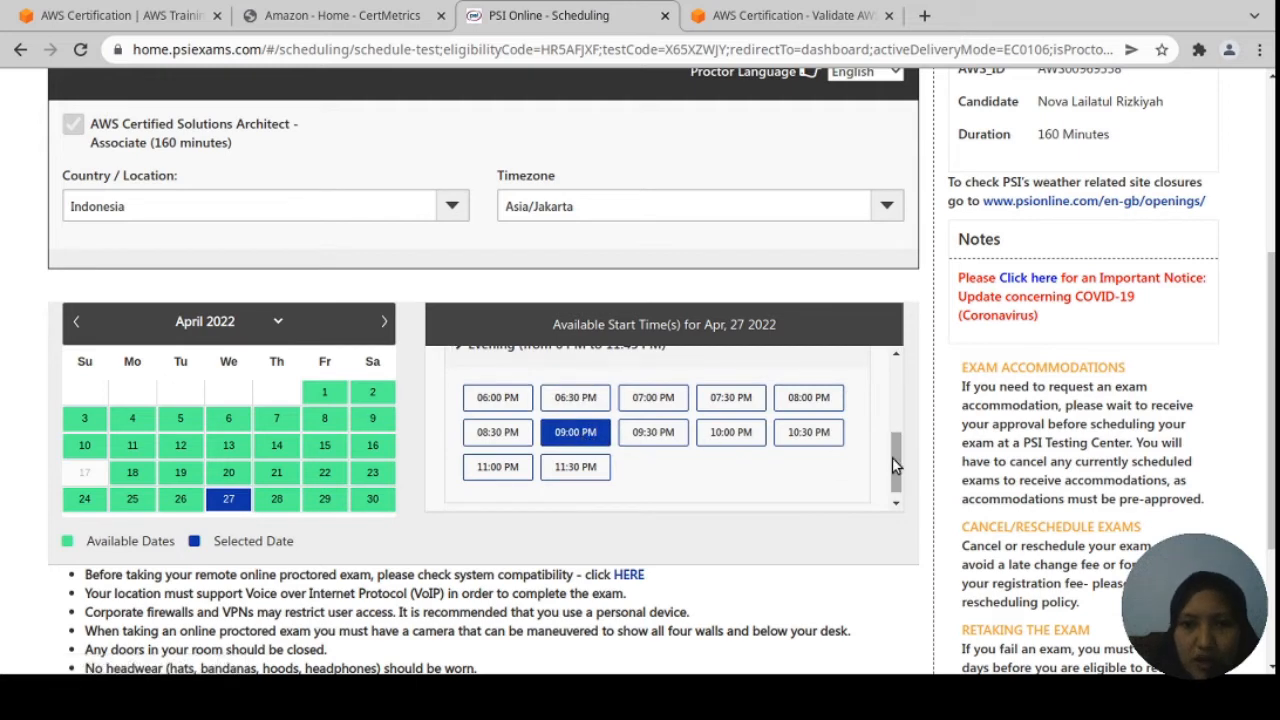
Step: Check the evening time slots again and the exam's duration in the exam details
drag(892, 457, 892, 431)
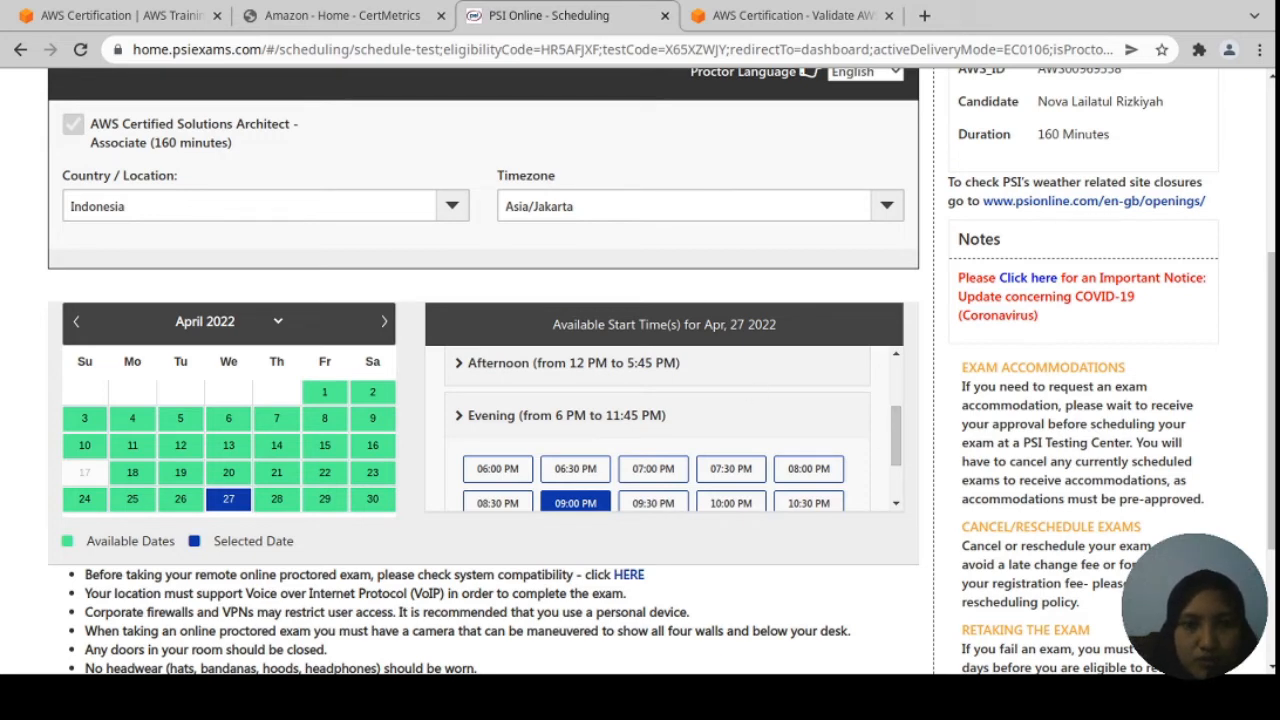
drag(896, 440, 896, 458)
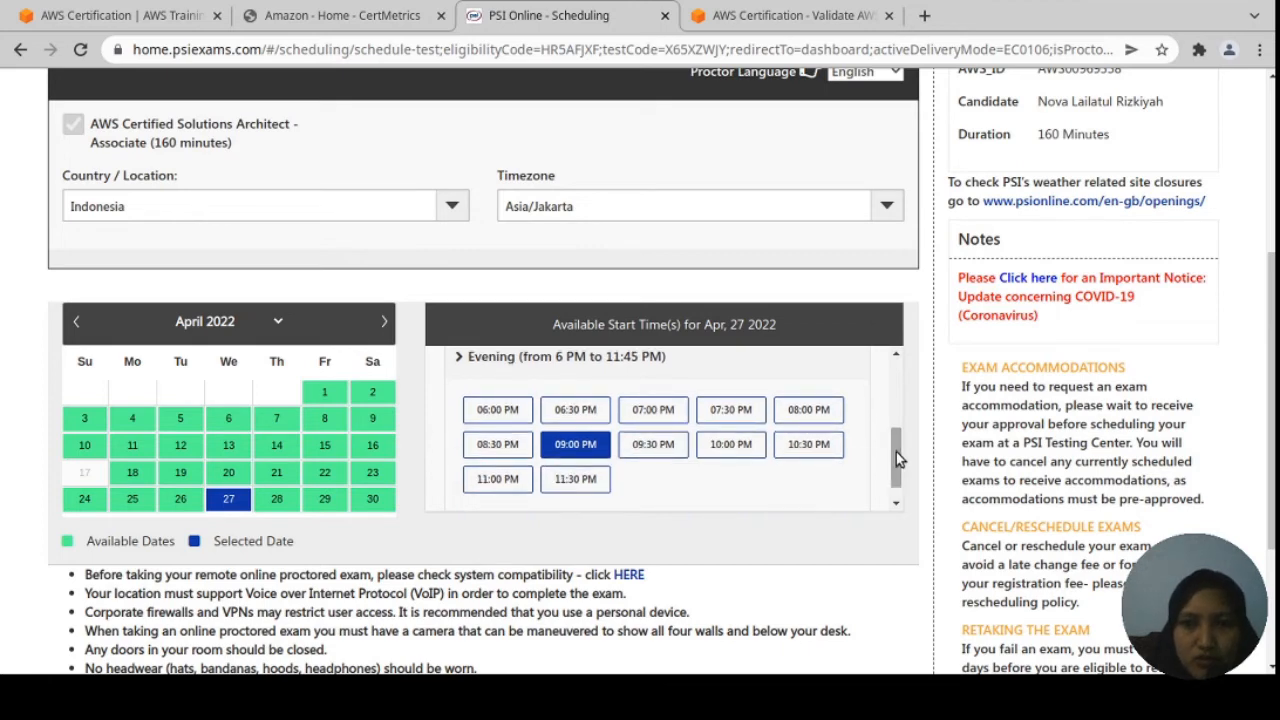
scroll(1005, 195, up, 2)
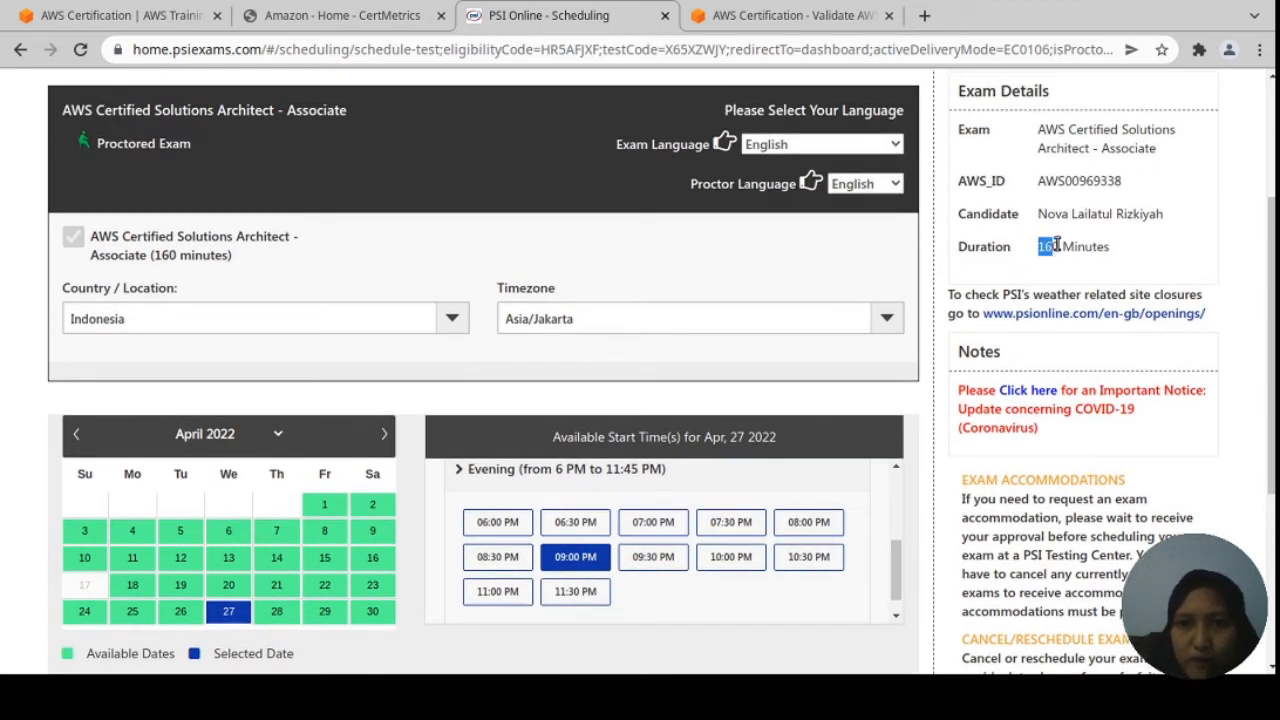
drag(1056, 245, 1090, 246)
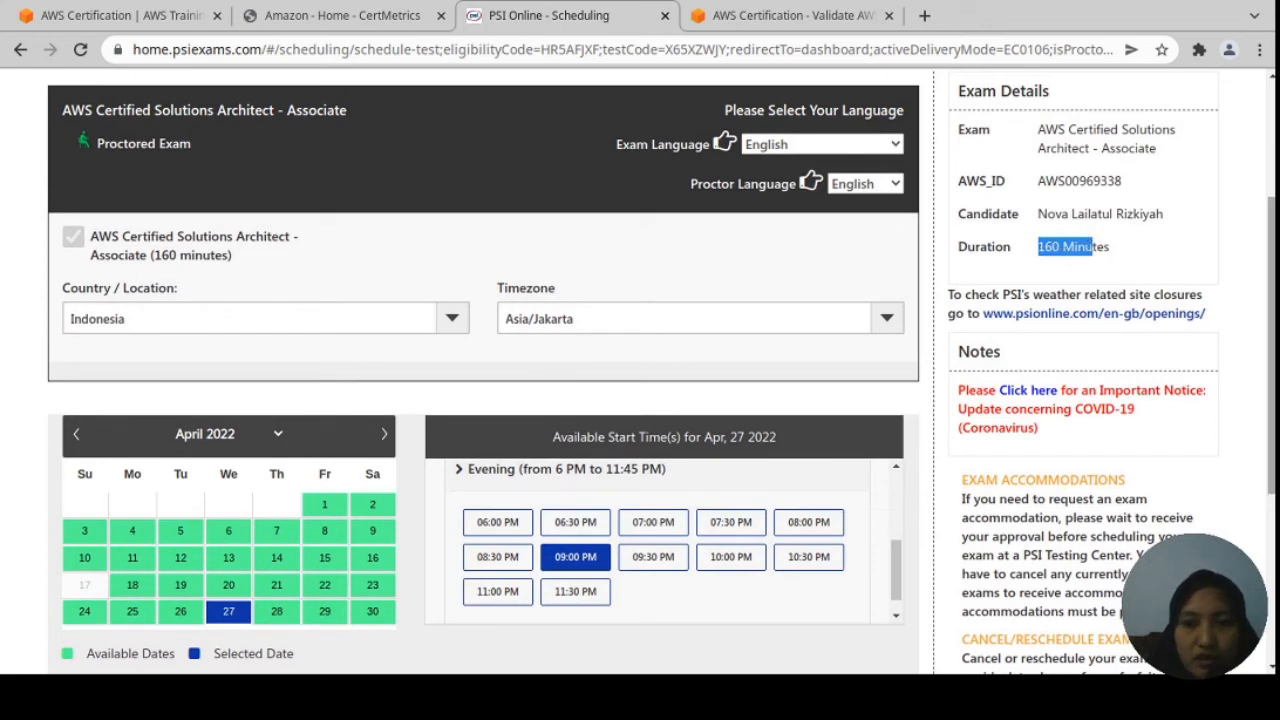
scroll(1141, 177, down, 2)
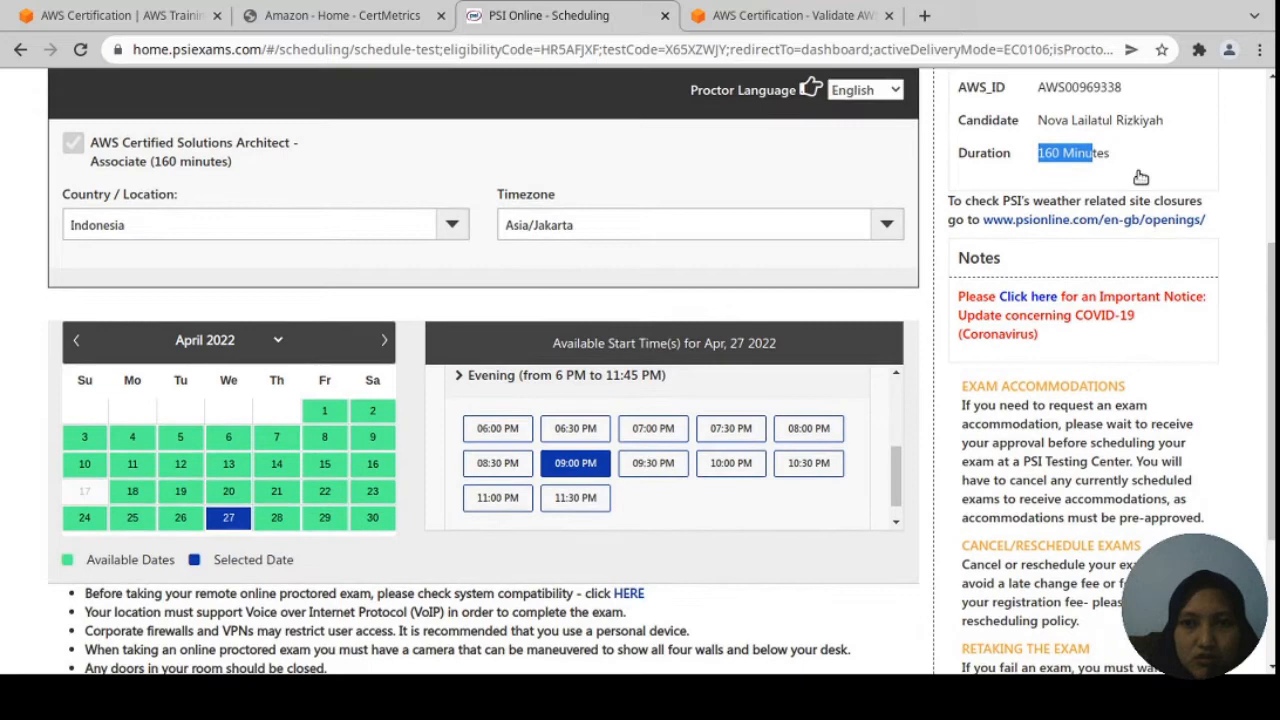
double_click(1080, 153)
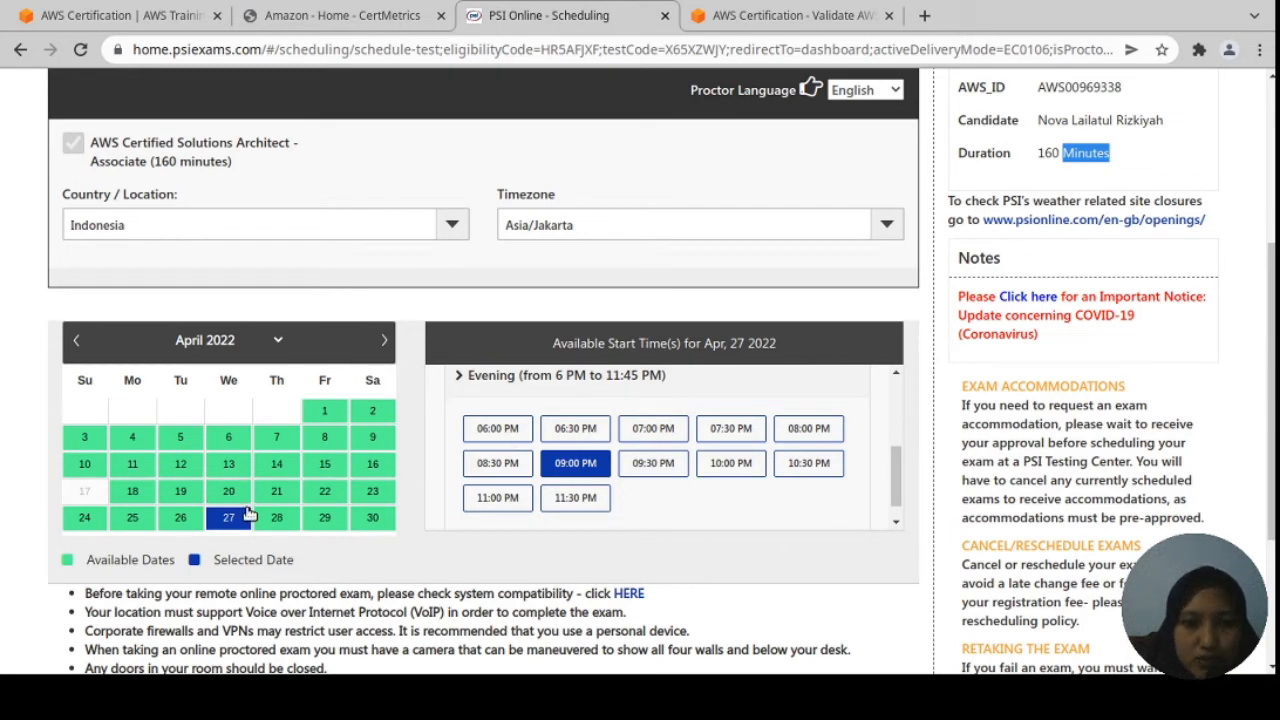
Step: Review the remote proctored exam requirements below the calendar and continue to the schedule confirmation
scroll(1235, 448, down, 3)
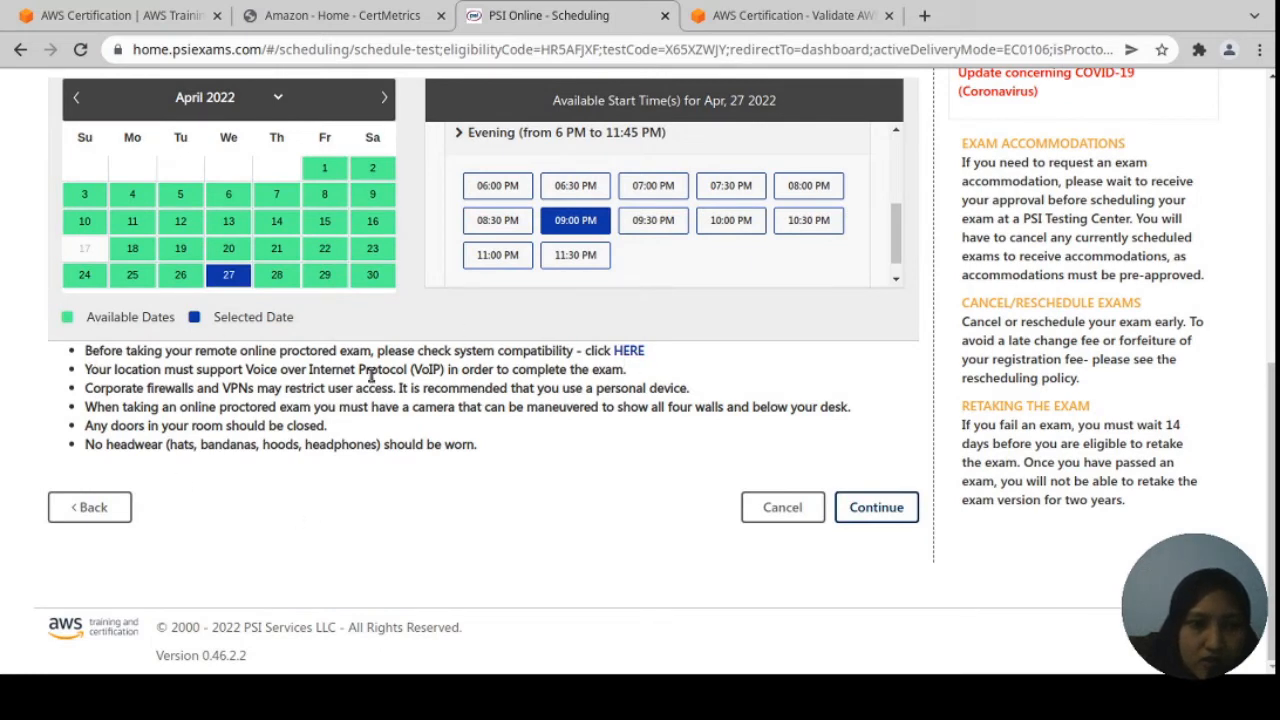
click(628, 352)
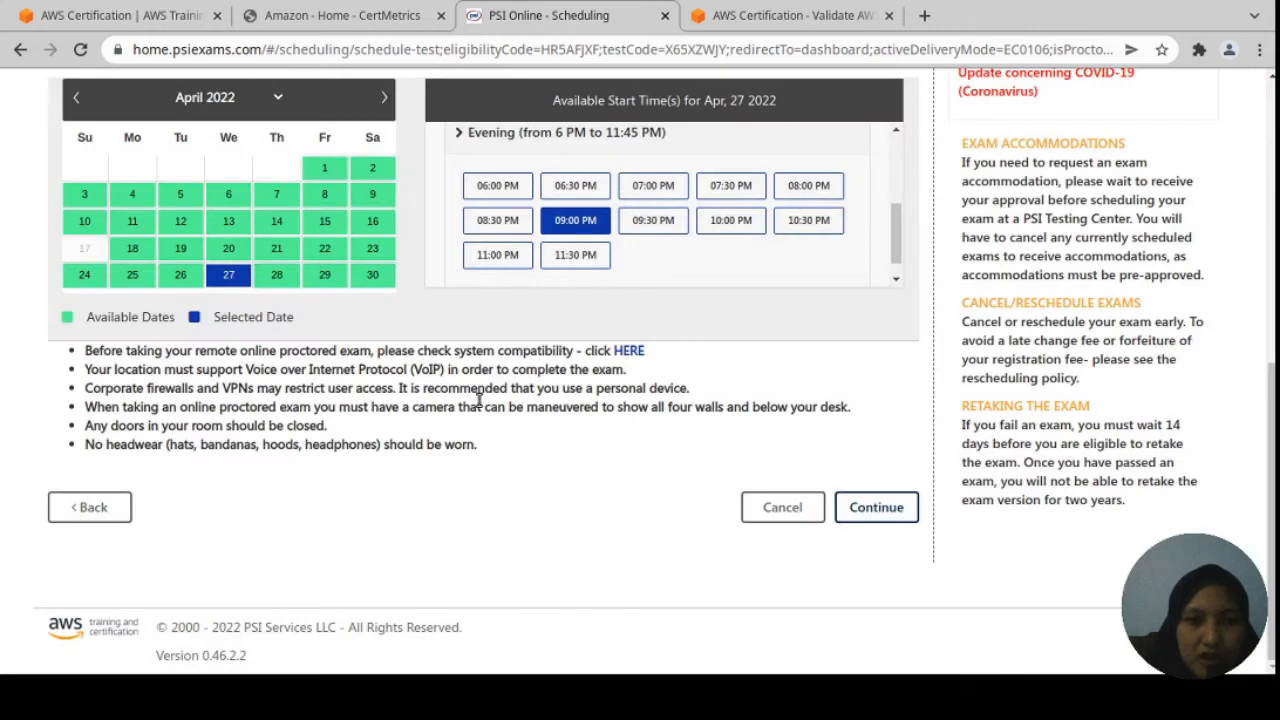
scroll(535, 423, up, 1)
scroll(560, 440, down, 1)
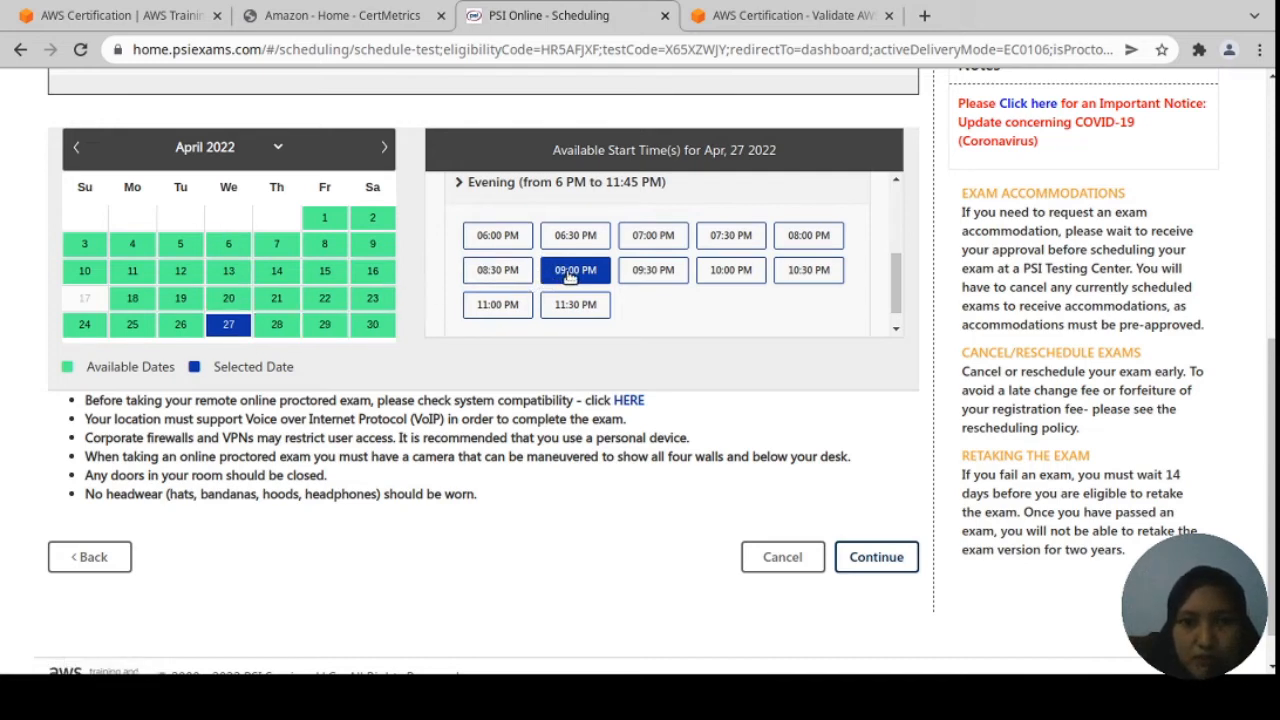
click(895, 562)
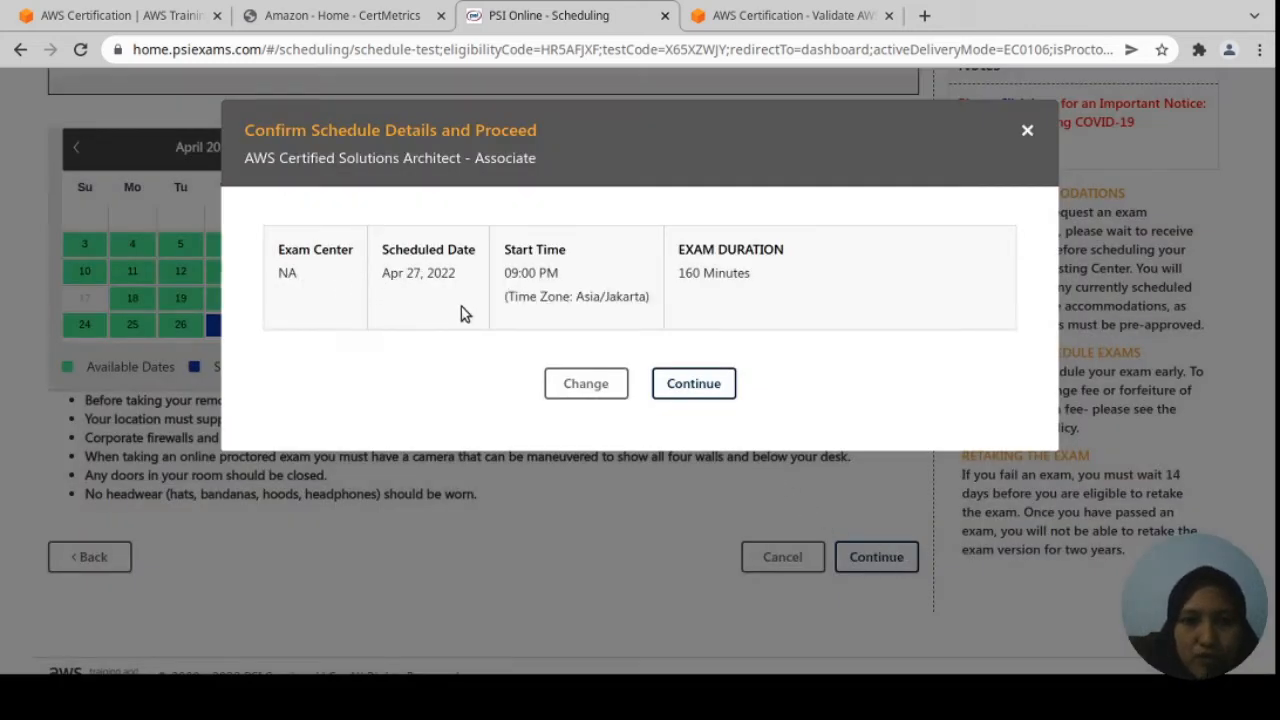
Step: Confirm the exam schedule details, proceed to the payment page, and review its payment summary
click(712, 372)
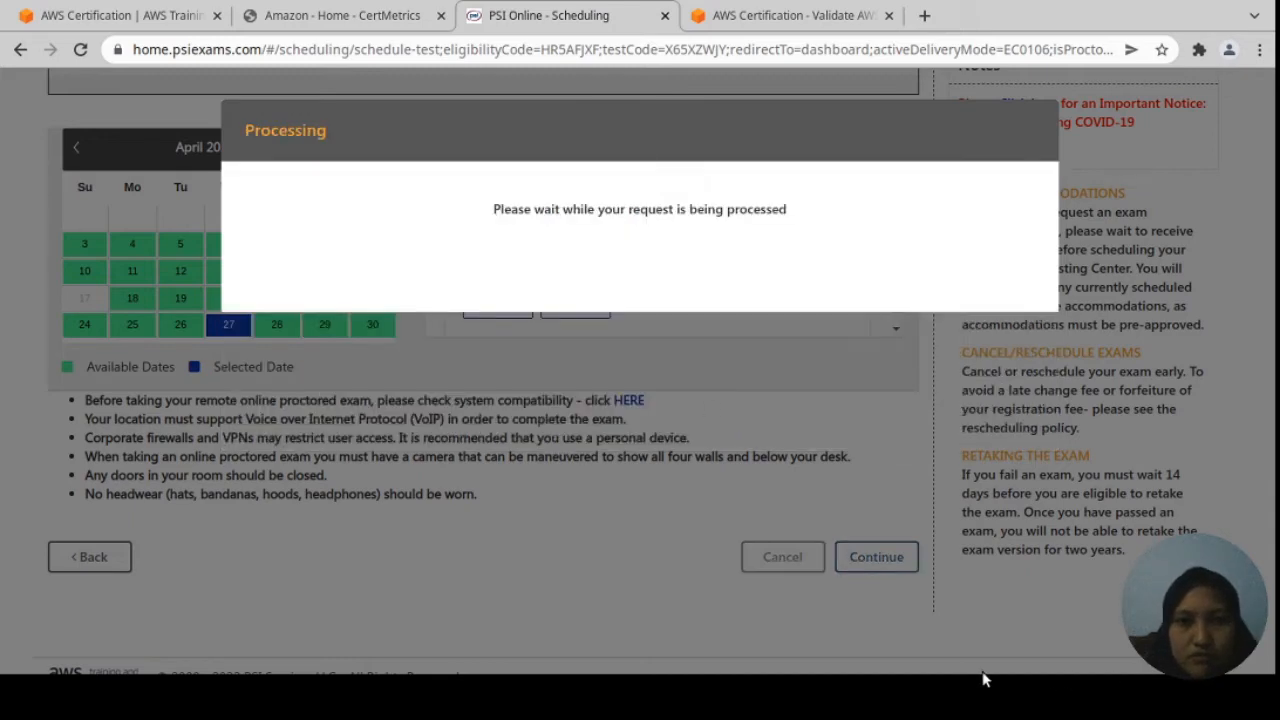
click(640, 276)
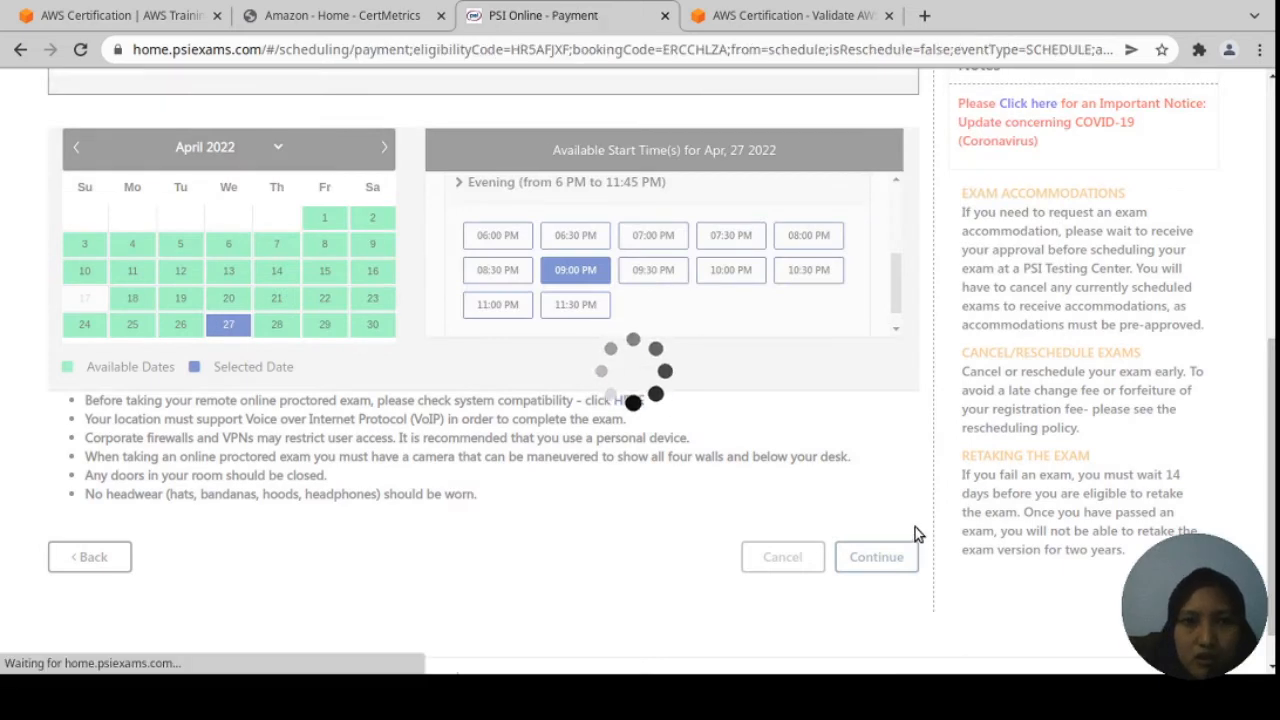
scroll(914, 524, down, 2)
scroll(913, 516, down, 2)
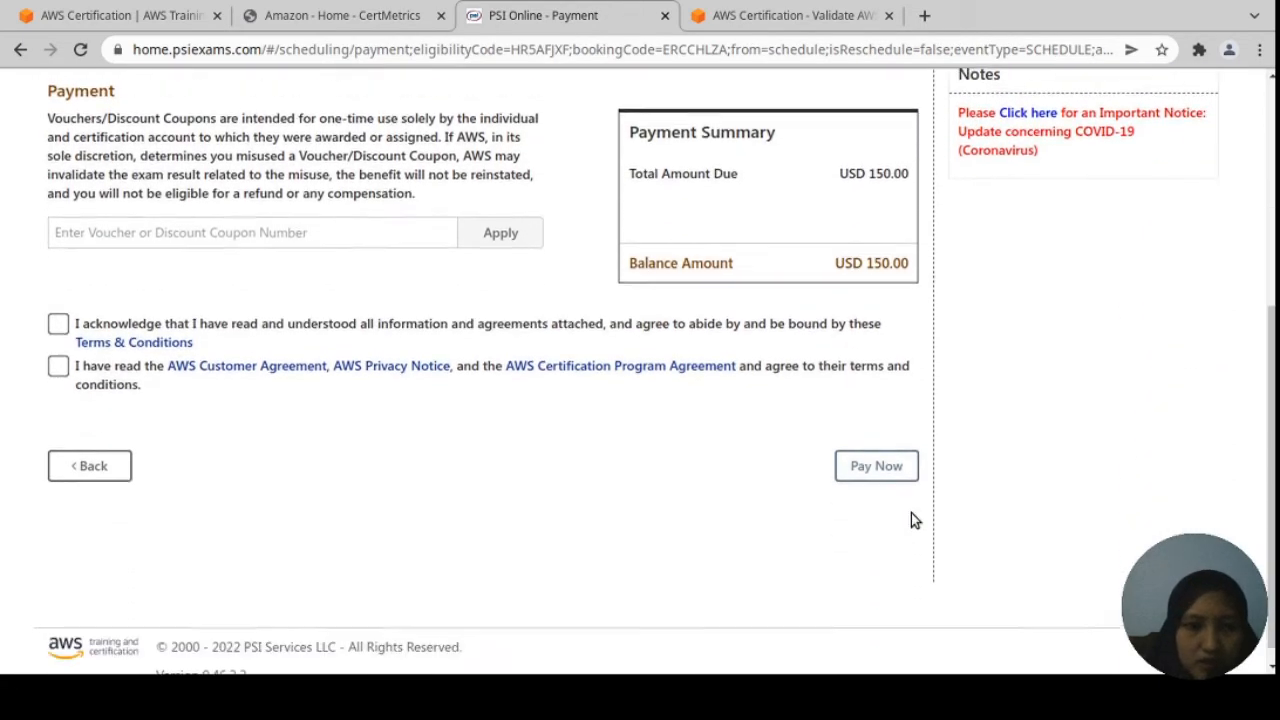
scroll(900, 495, up, 1)
scroll(420, 213, up, 1)
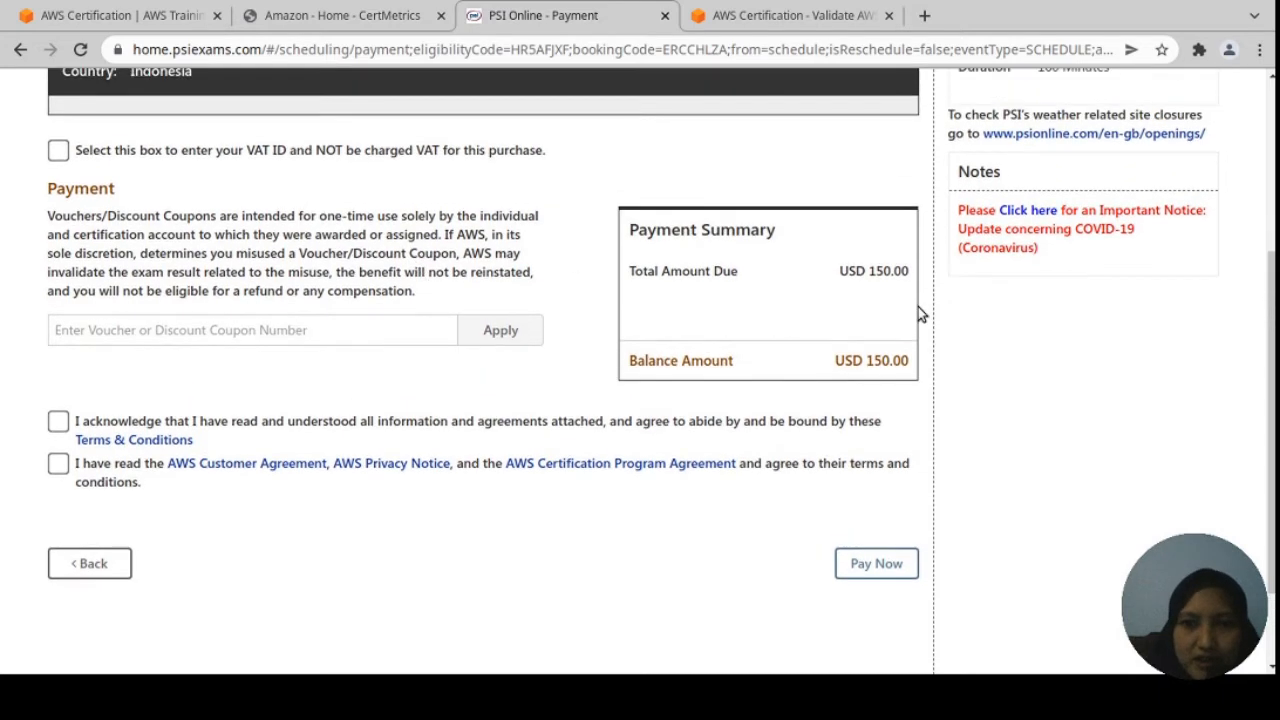
Step: Accept the Terms & Conditions and the AWS Customer Agreement, Privacy Notice and Certification Program Agreement for the payment
click(281, 330)
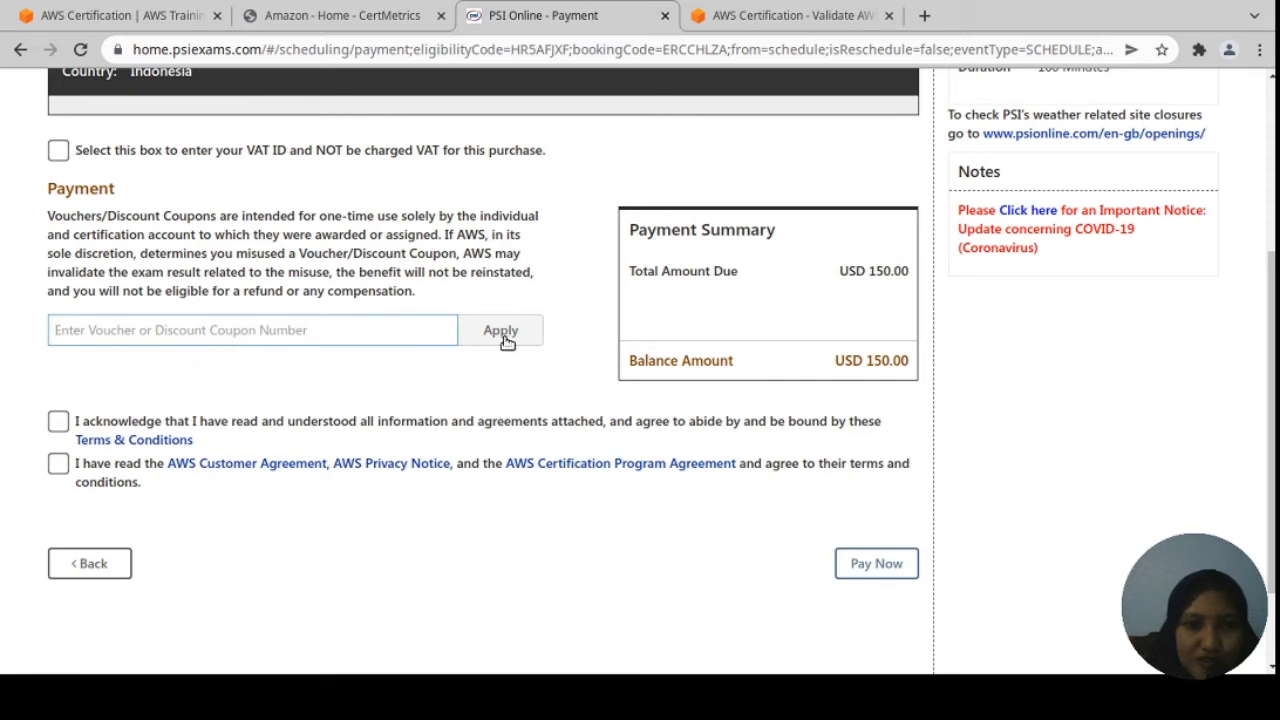
click(58, 421)
click(58, 463)
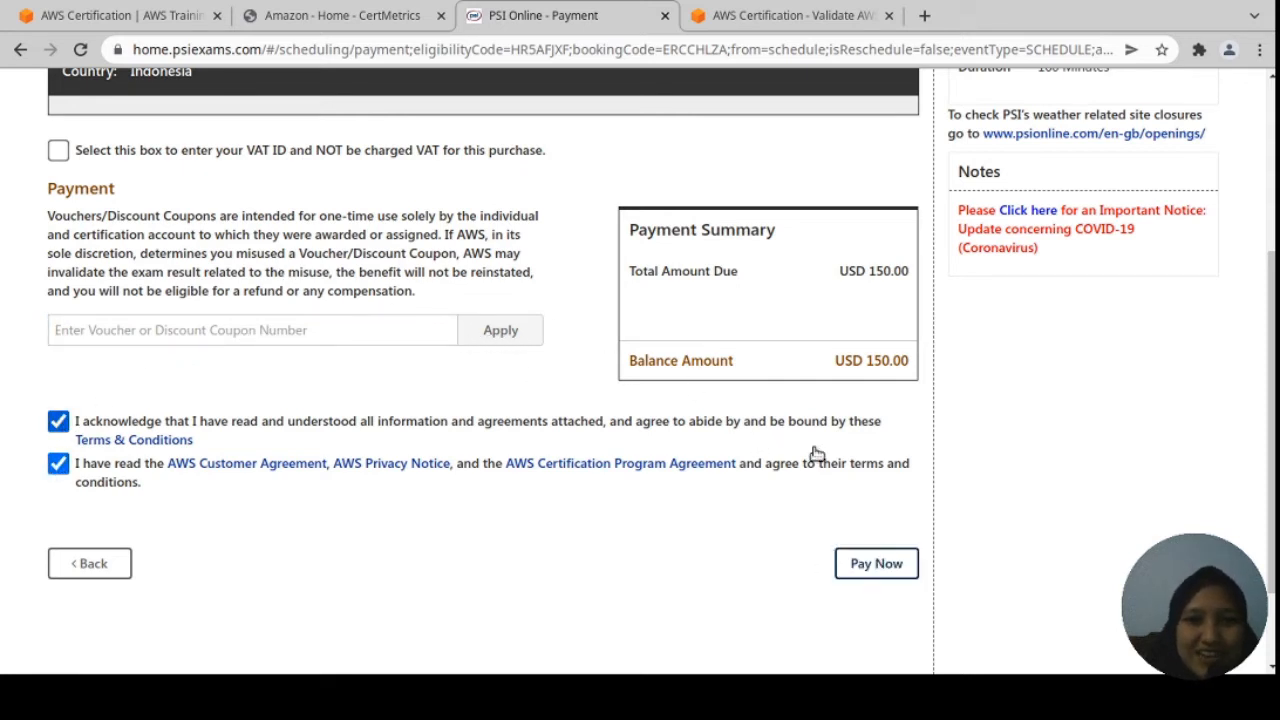
Step: Review the exam being paid for, enter the voucher code, and apply it to the exam fee
scroll(826, 435, up, 2)
scroll(826, 435, up, 1)
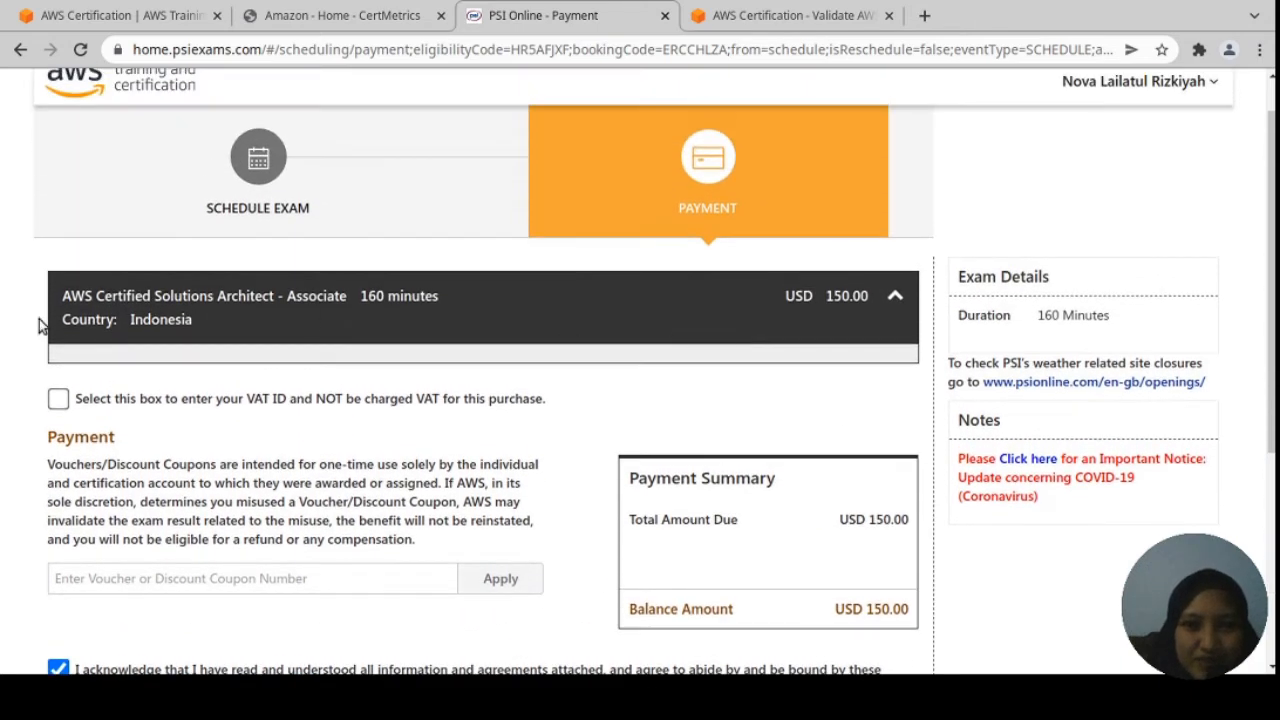
scroll(334, 300, up, 1)
scroll(353, 350, down, 1)
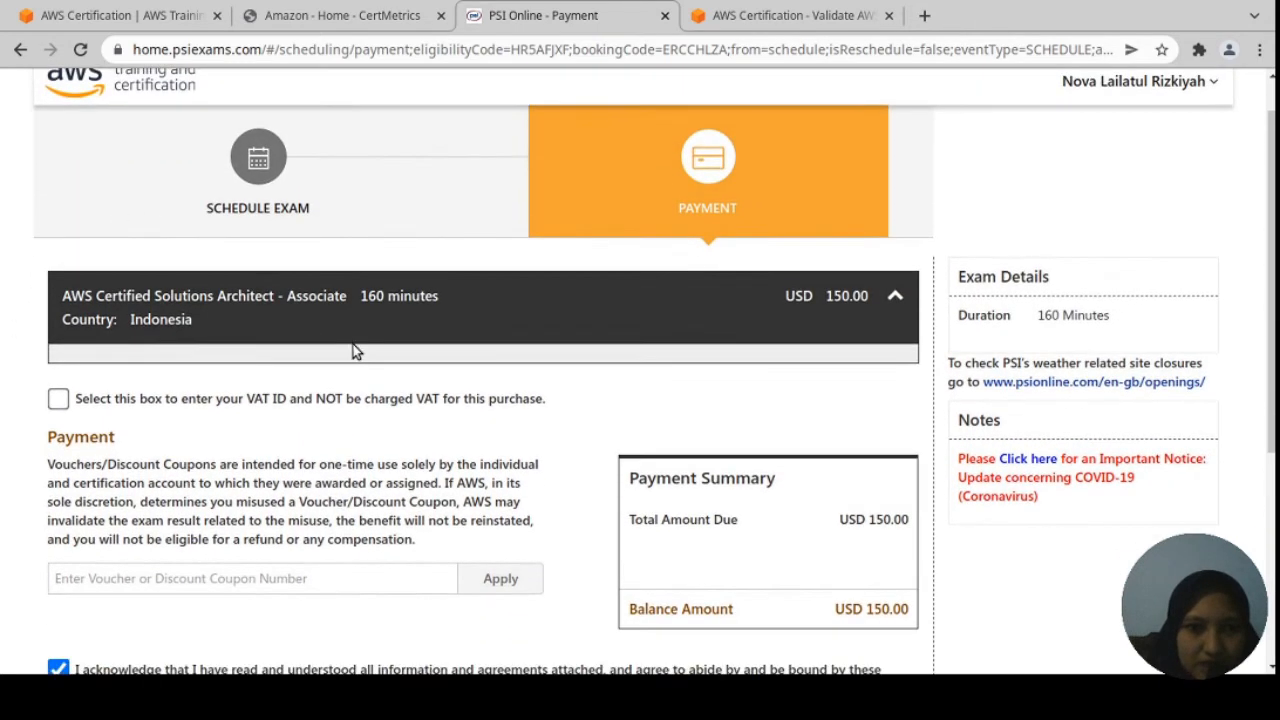
scroll(353, 350, down, 2)
click(200, 380)
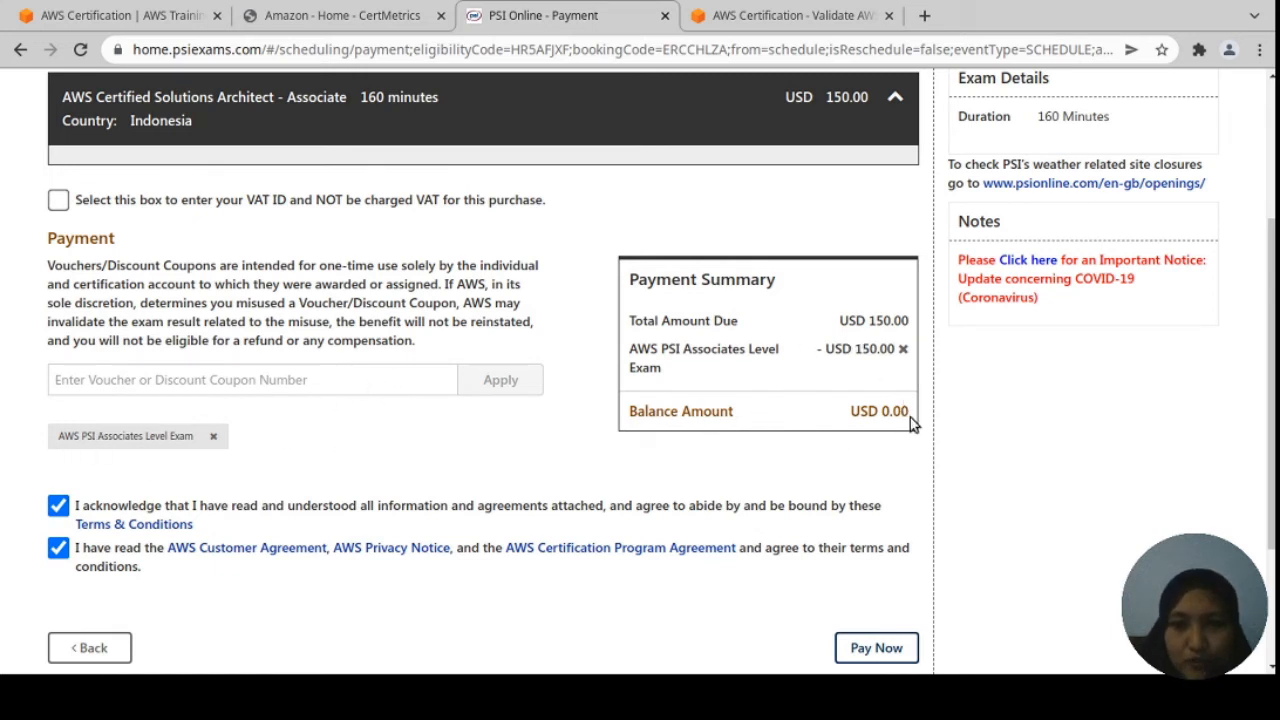
Step: Check the discounted payment details, submit the payment, and dismiss the confirmation message
scroll(930, 520, down, 2)
scroll(926, 540, up, 4)
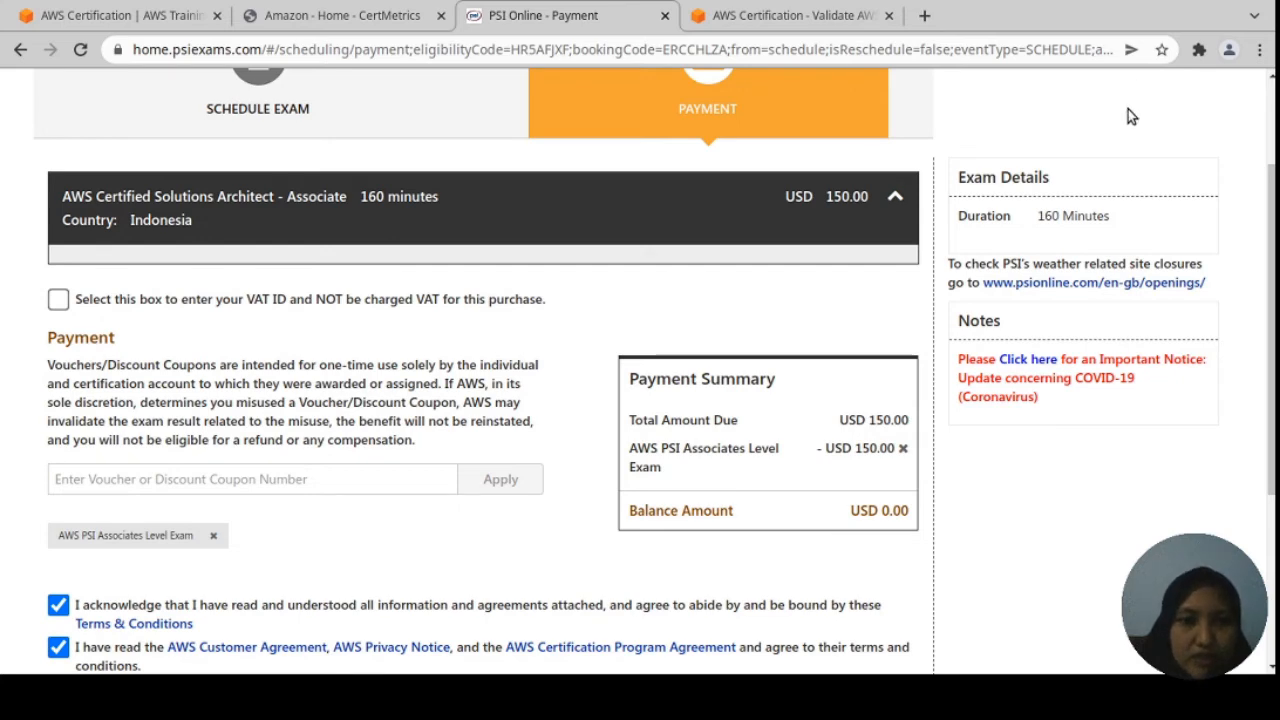
scroll(1000, 400, down, 2)
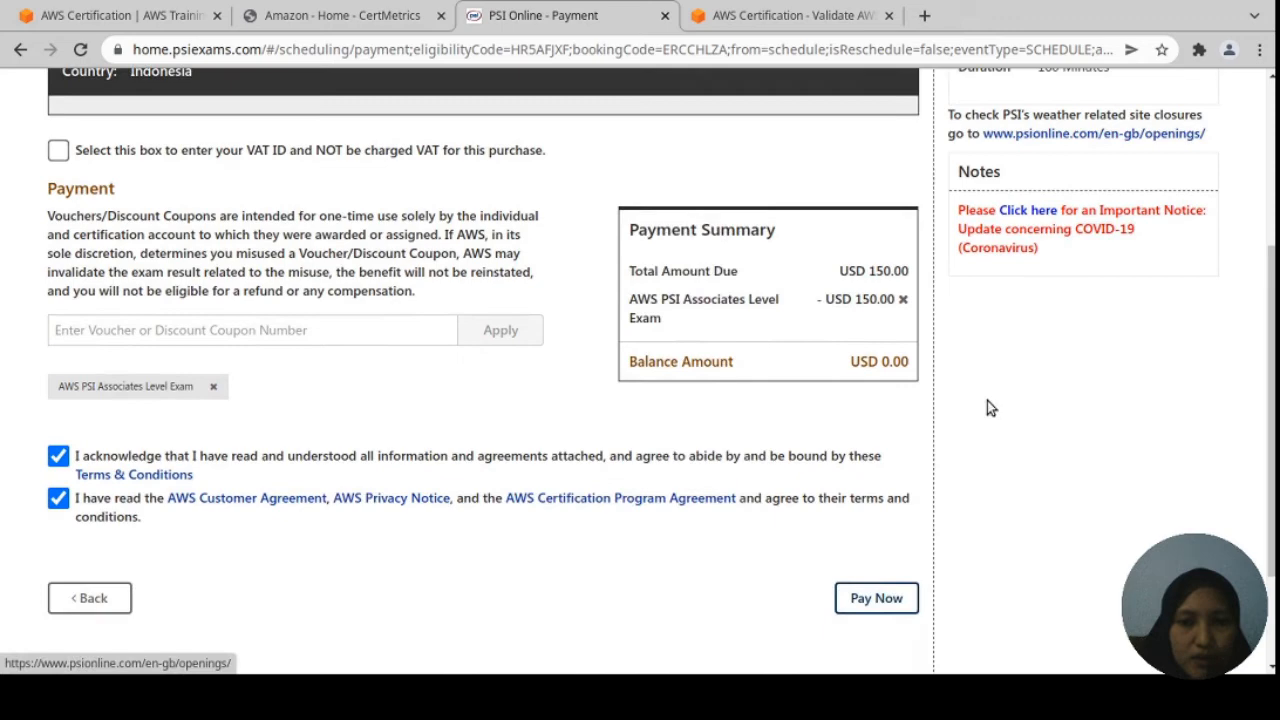
click(861, 601)
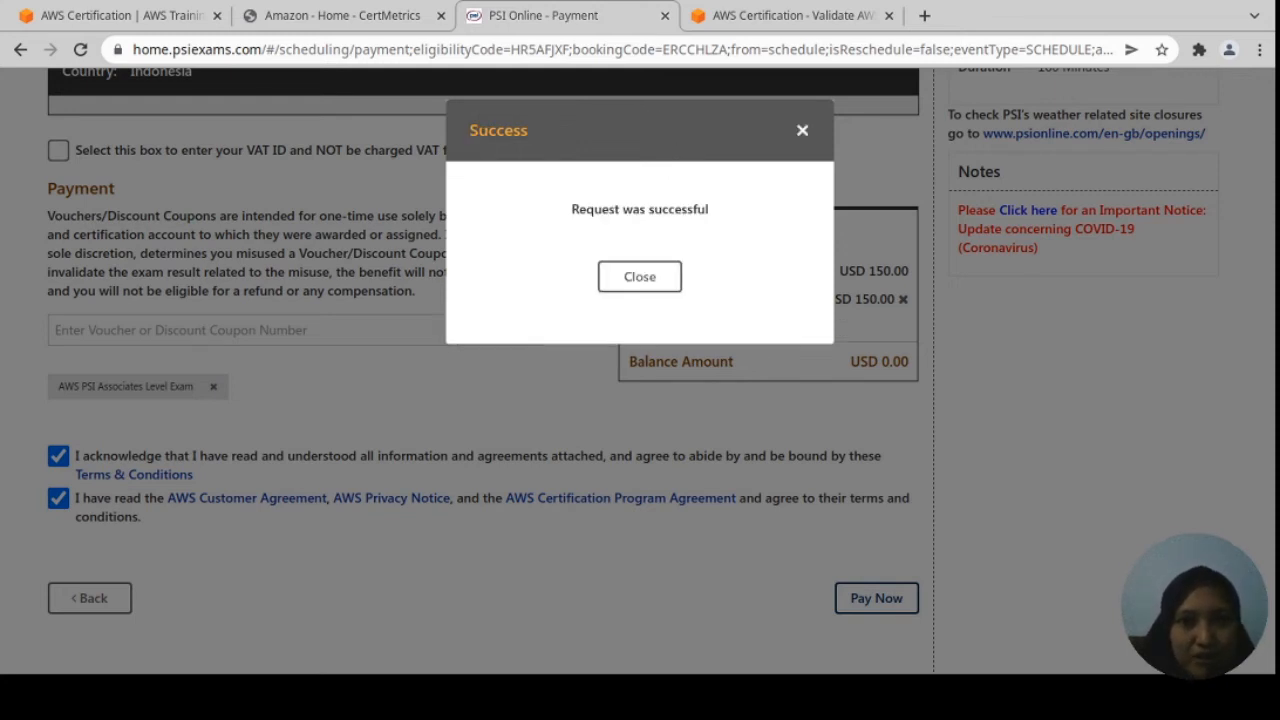
click(651, 273)
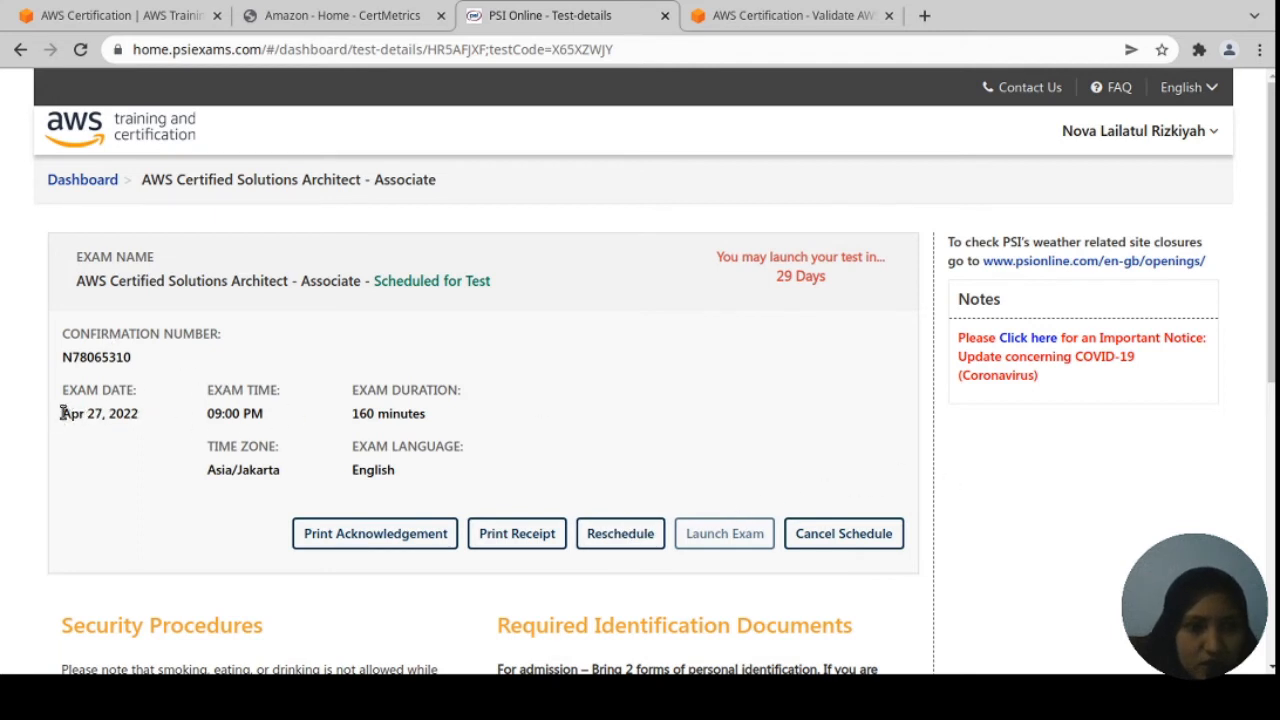
Step: Examine the scheduled exam's date, time and duration and the schedule management options on the test details page
drag(62, 413, 454, 442)
click(399, 424)
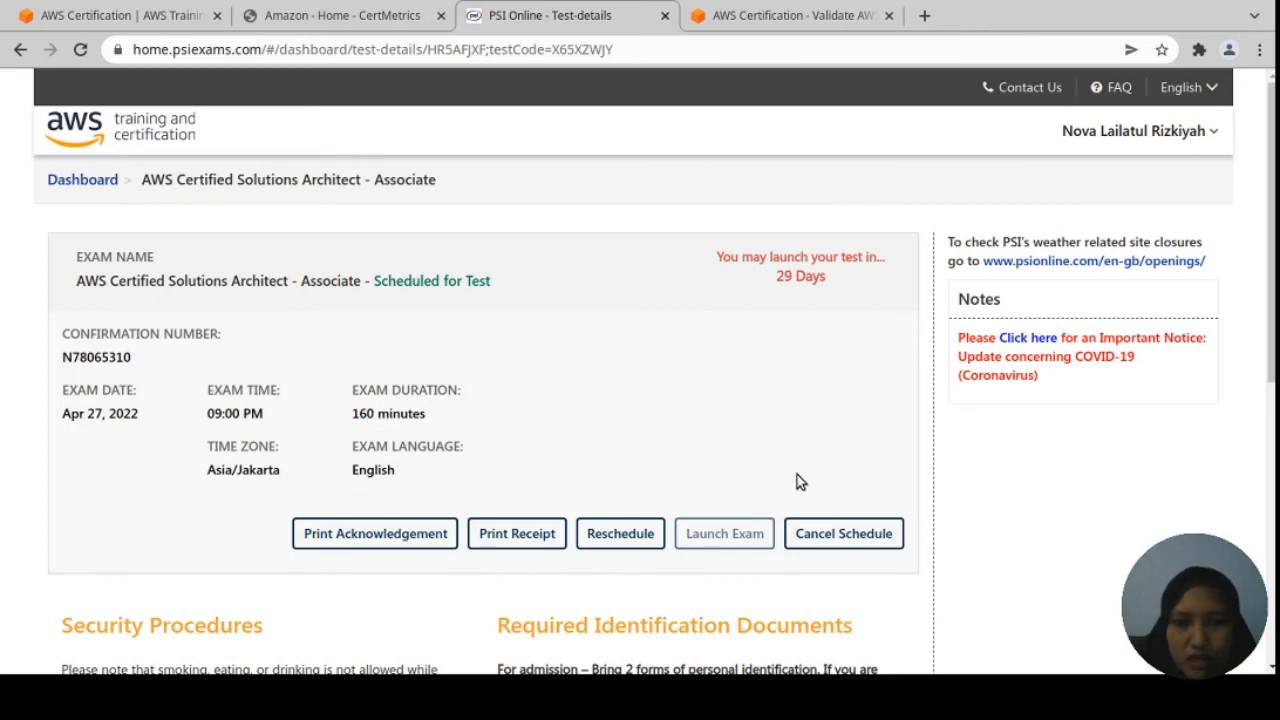
scroll(1226, 347, down, 1)
drag(1273, 313, 1274, 374)
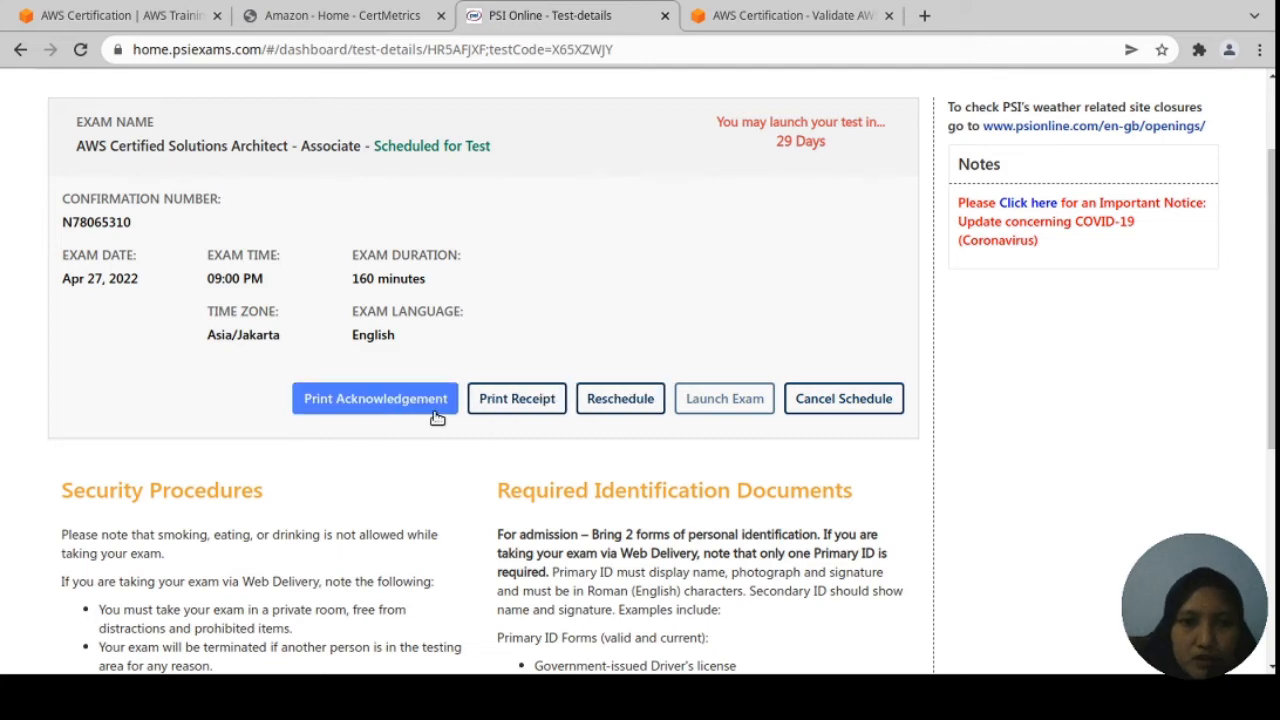
Step: Read the Security Procedures, highlighting the rules on leaving the webcam view, closed doors, headwear, and the exam launch time
scroll(843, 405, down, 5)
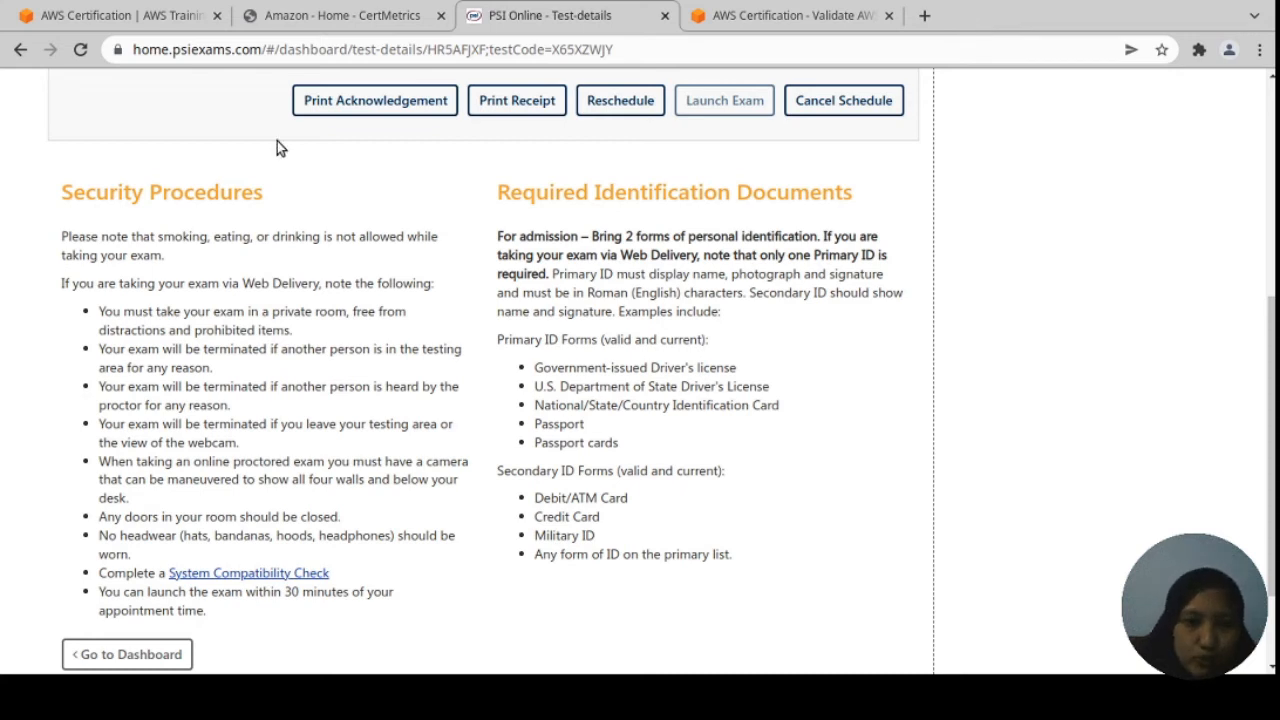
drag(174, 428, 236, 440)
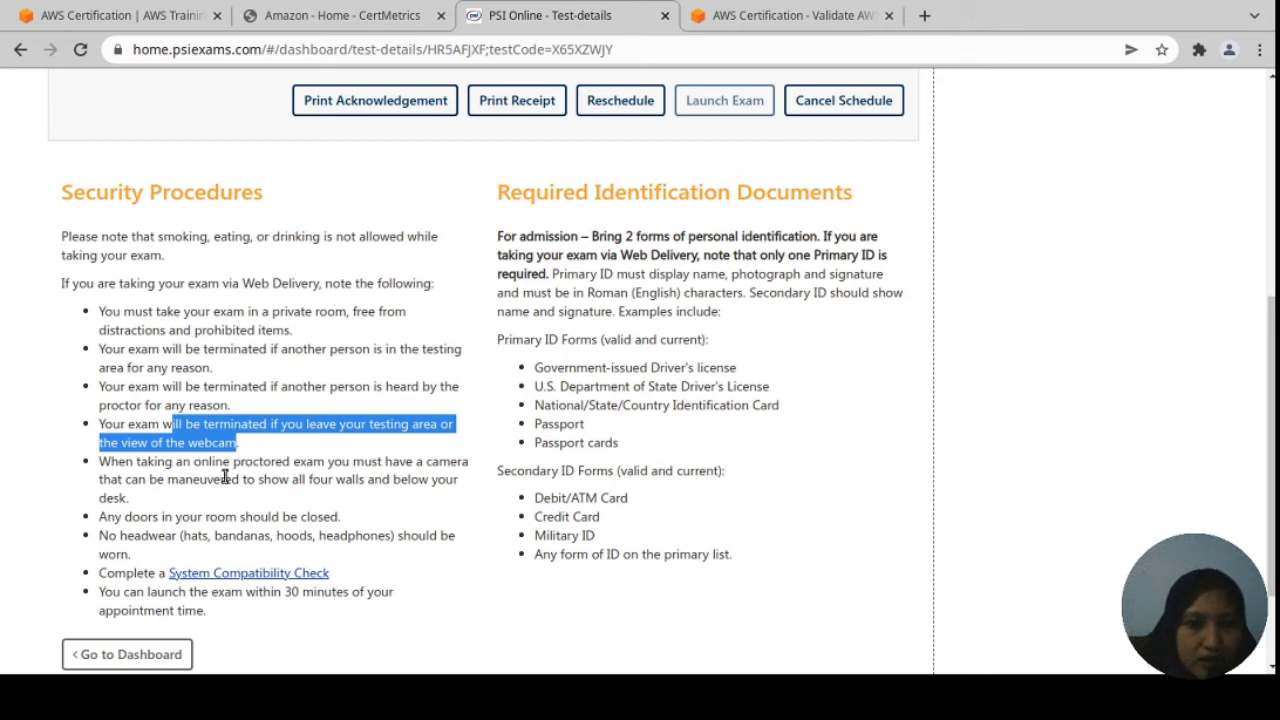
click(349, 429)
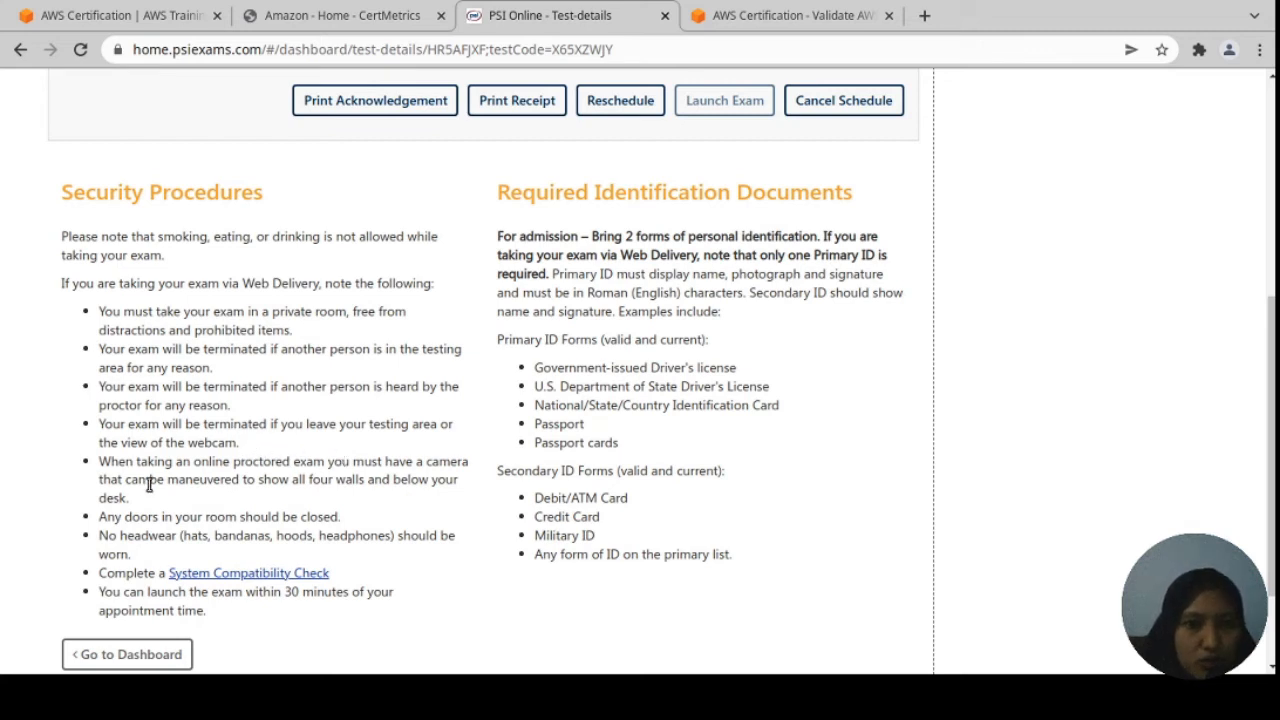
drag(160, 516, 228, 537)
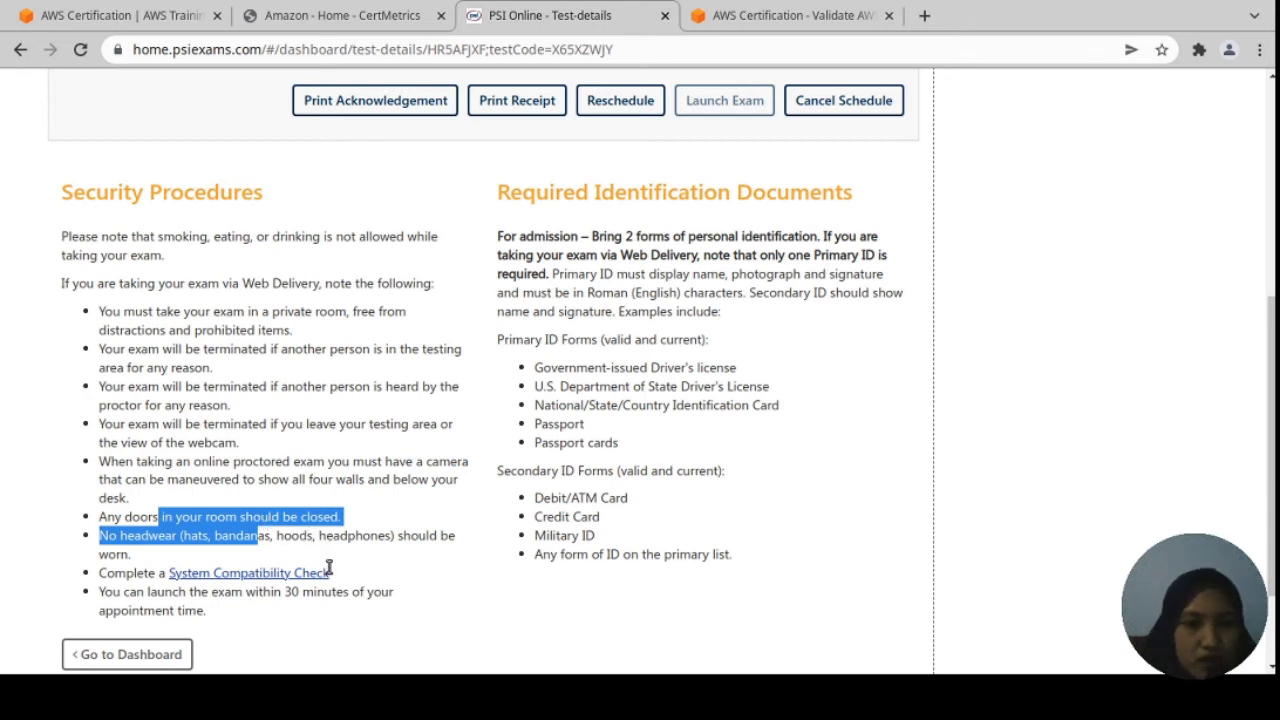
click(188, 535)
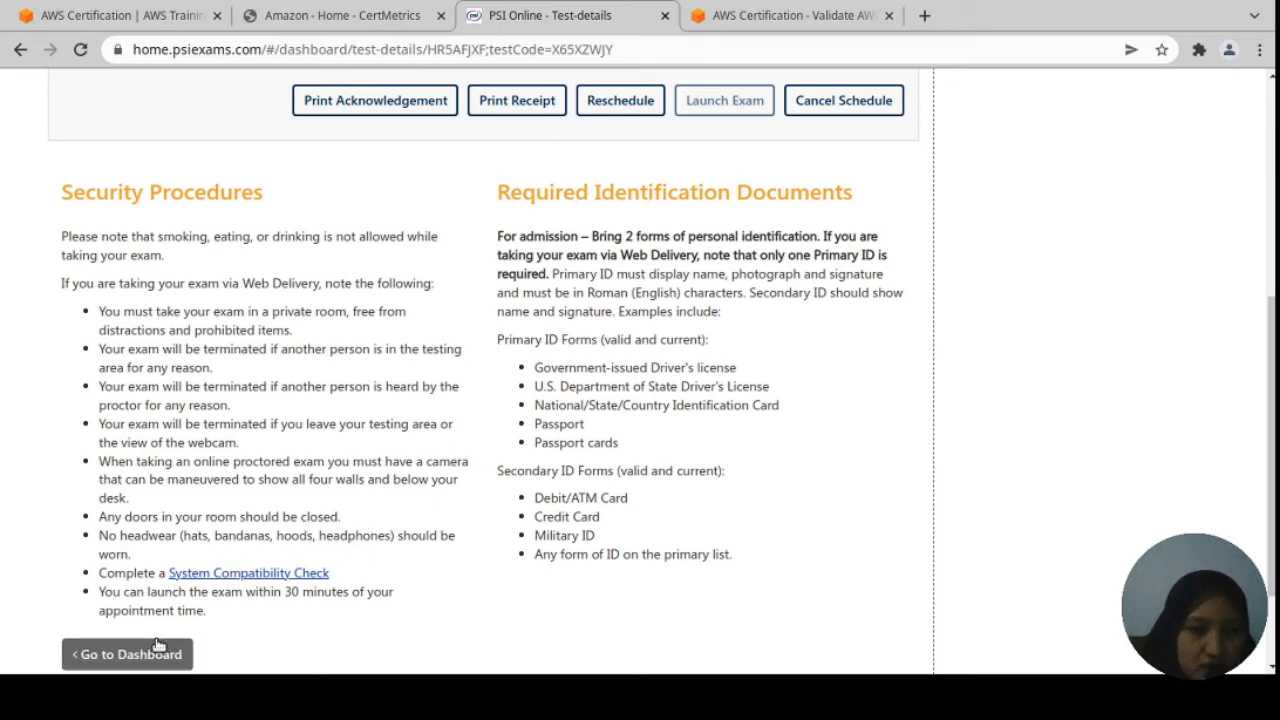
drag(106, 593, 204, 608)
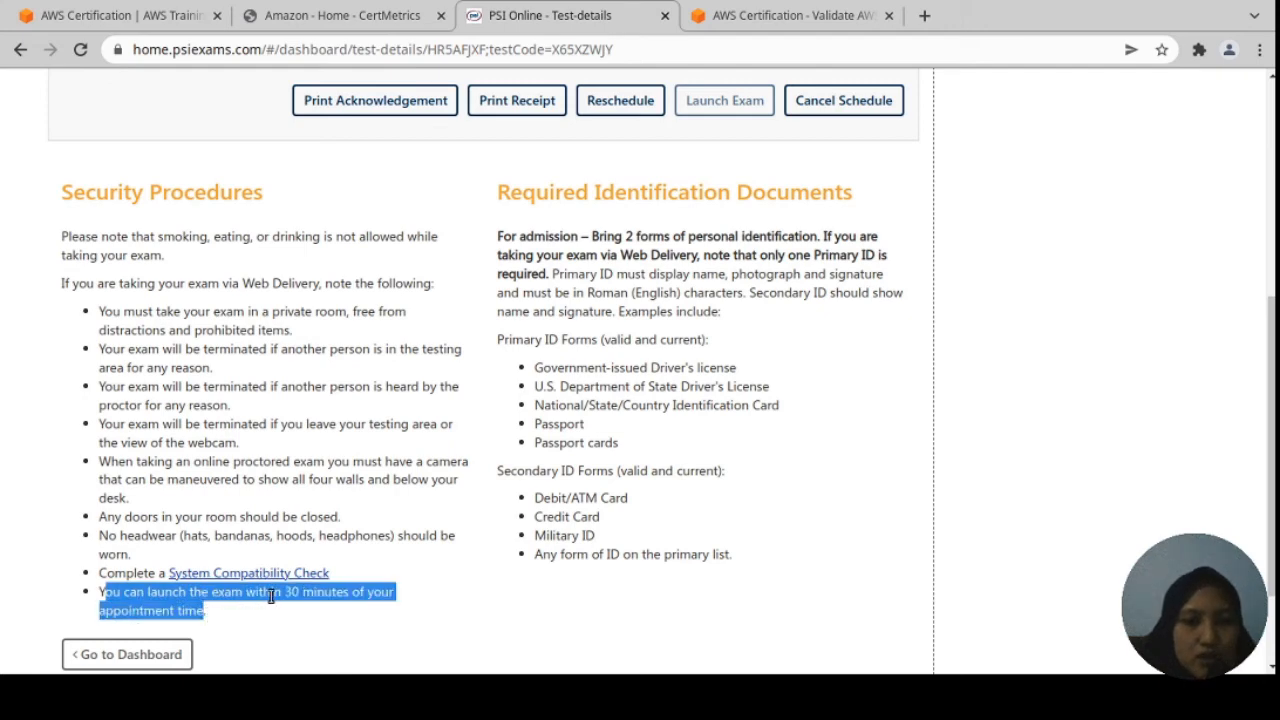
Step: Read the Required Identification Documents section, highlighting the admission rules and the primary and secondary ID forms
scroll(667, 445, up, 1)
scroll(667, 445, up, 2)
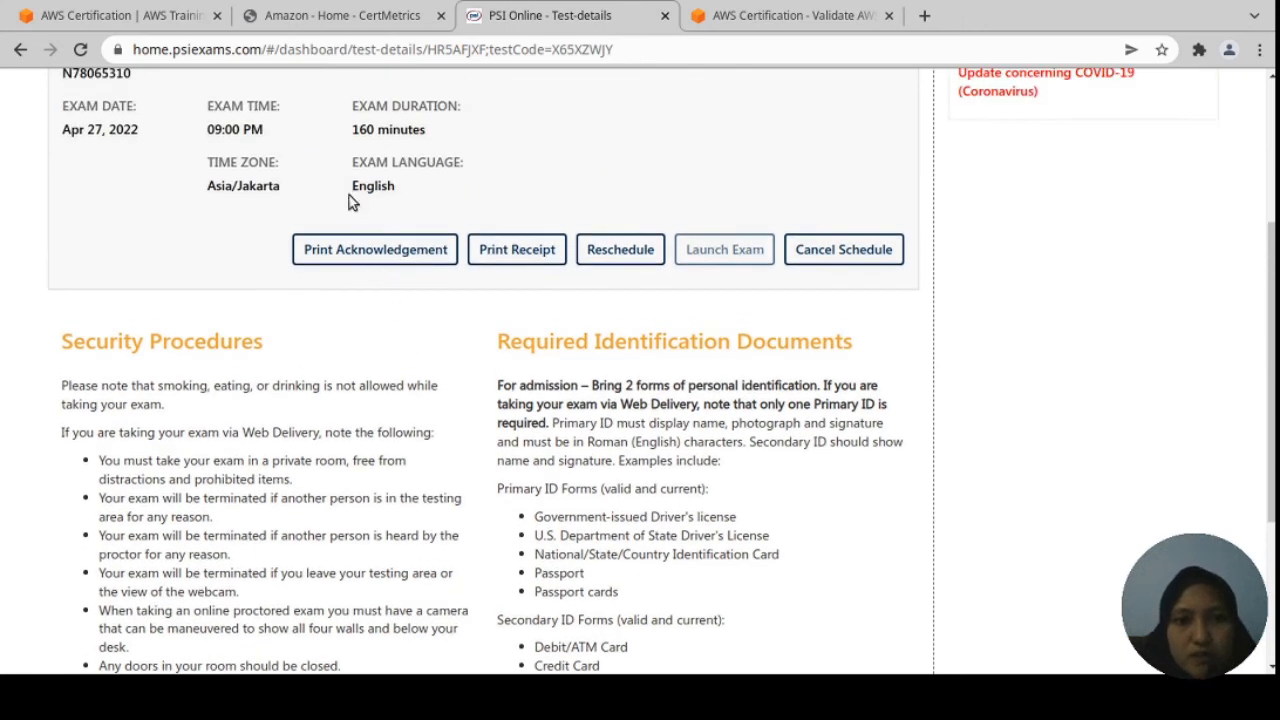
scroll(640, 485, down, 2)
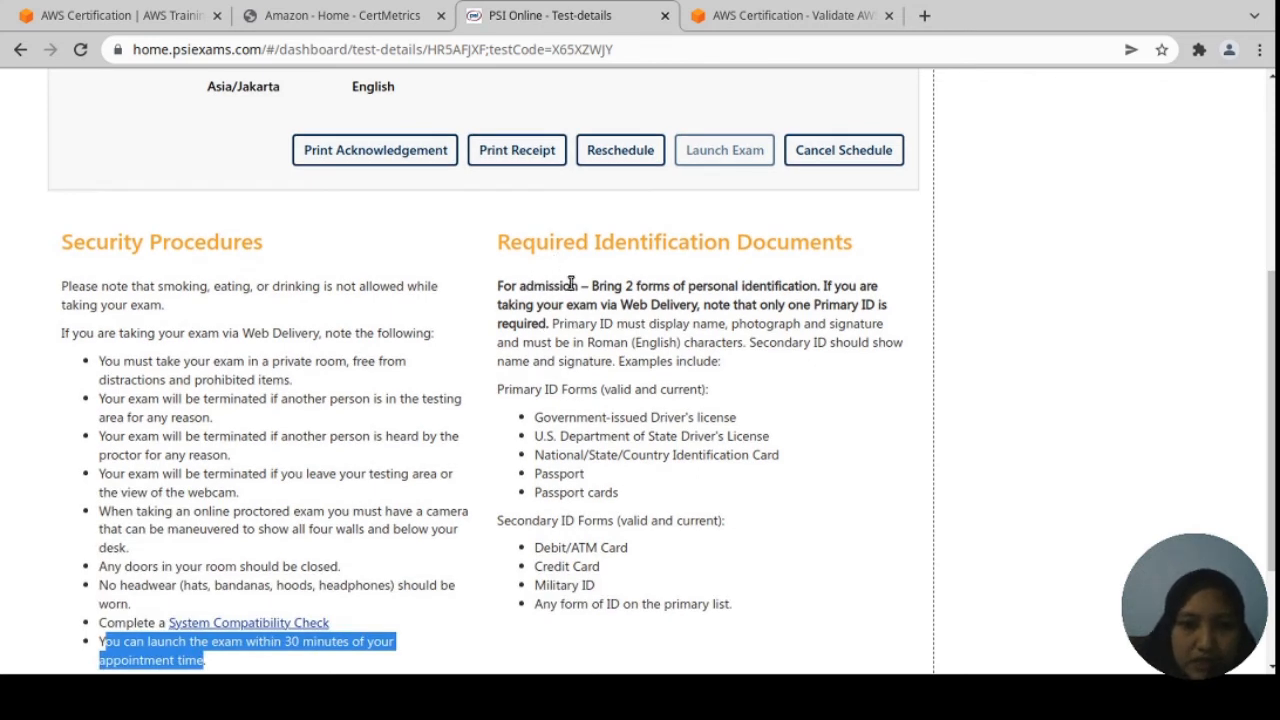
drag(535, 286, 686, 354)
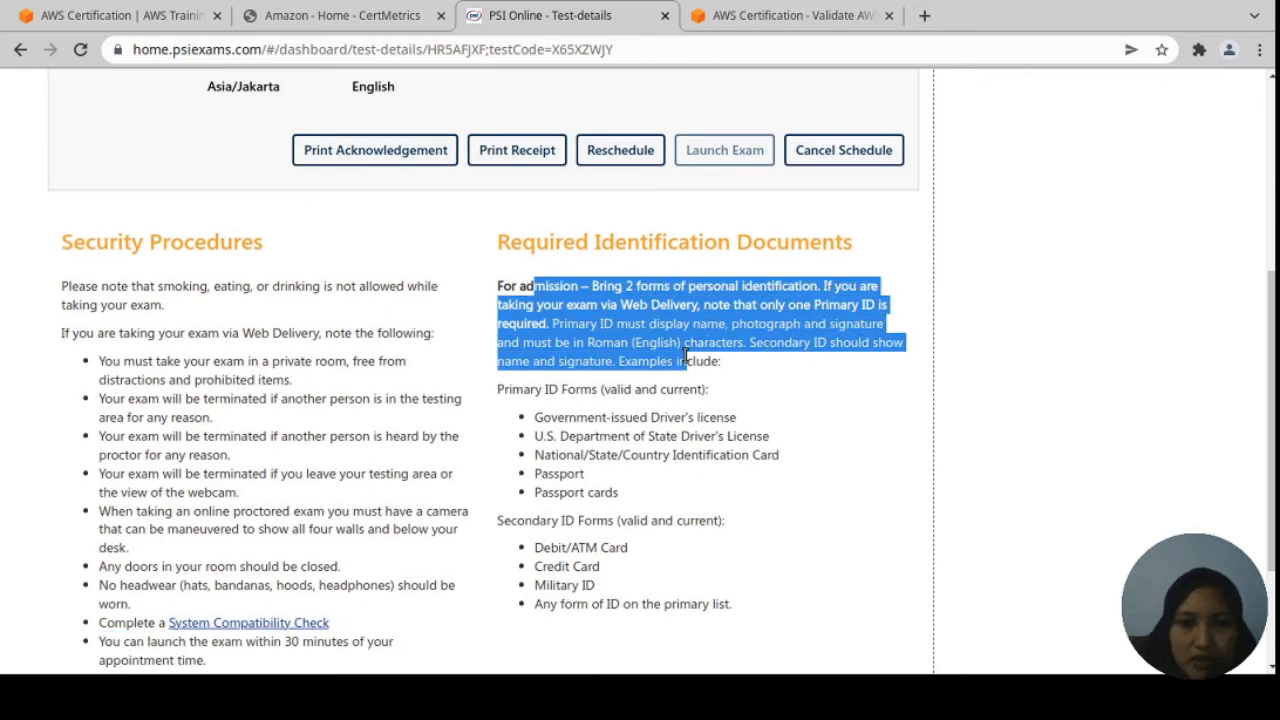
click(630, 348)
scroll(628, 392, down, 1)
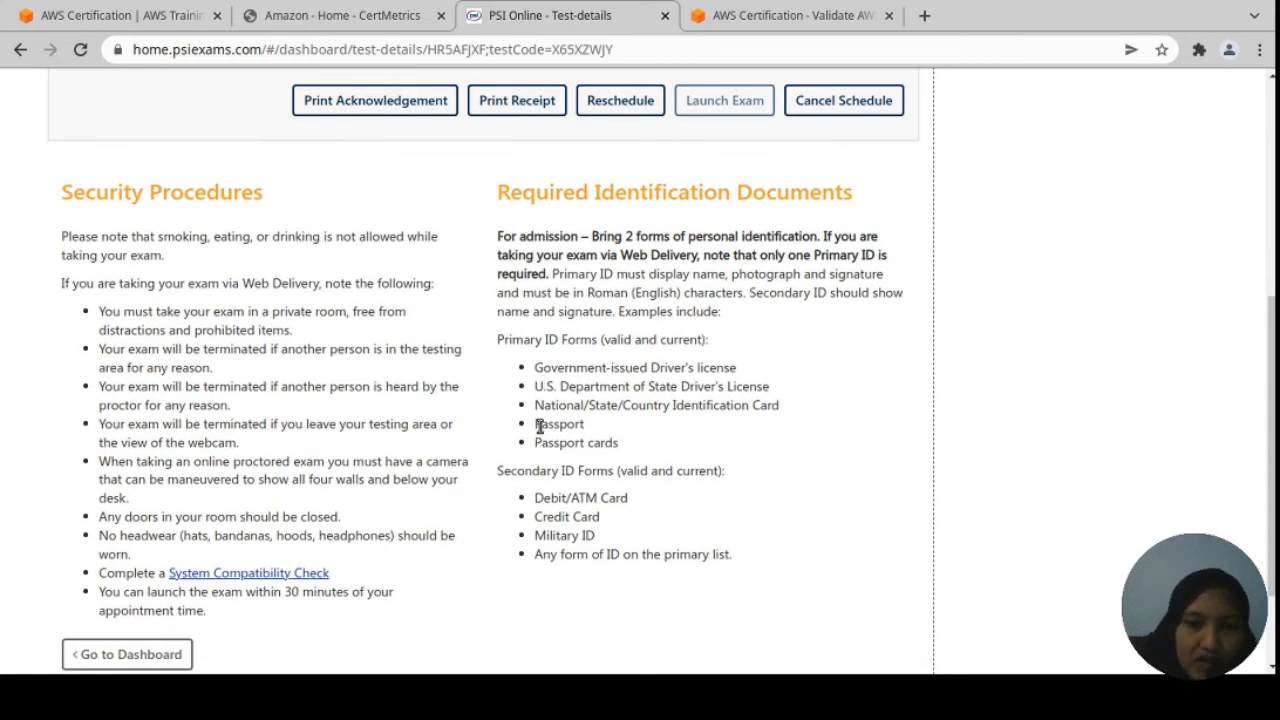
drag(537, 426, 630, 405)
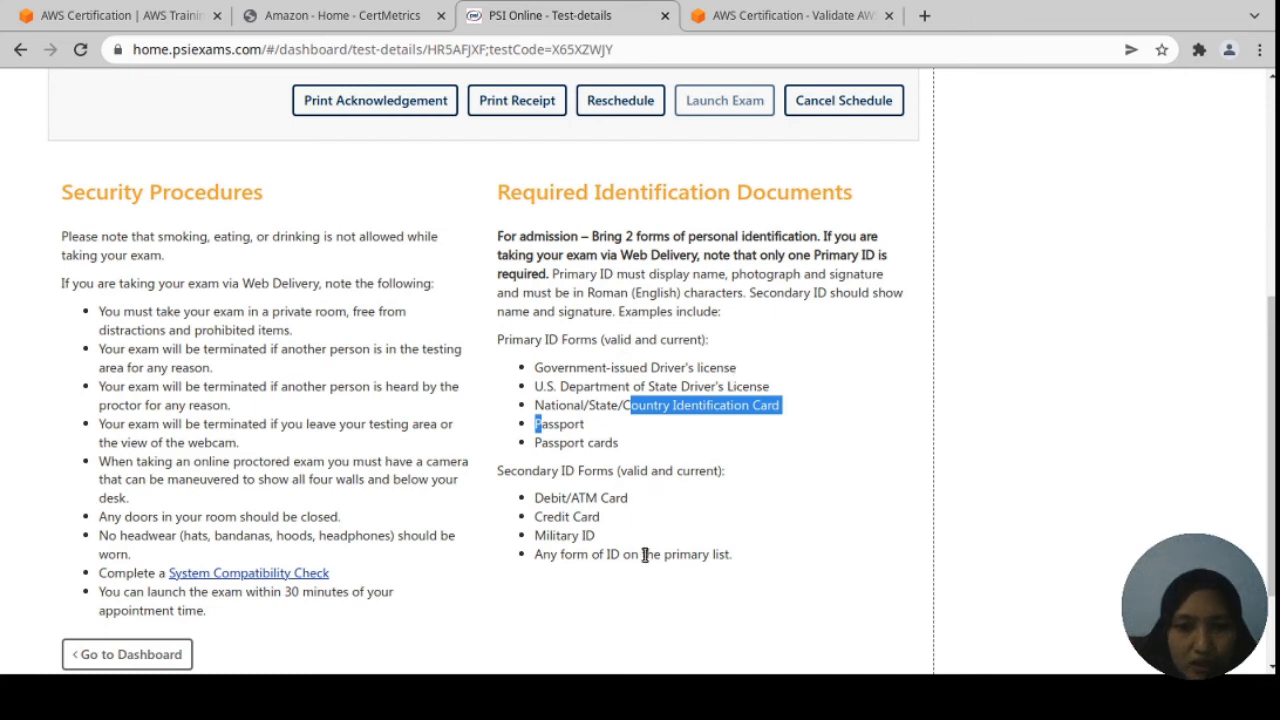
drag(586, 497, 617, 517)
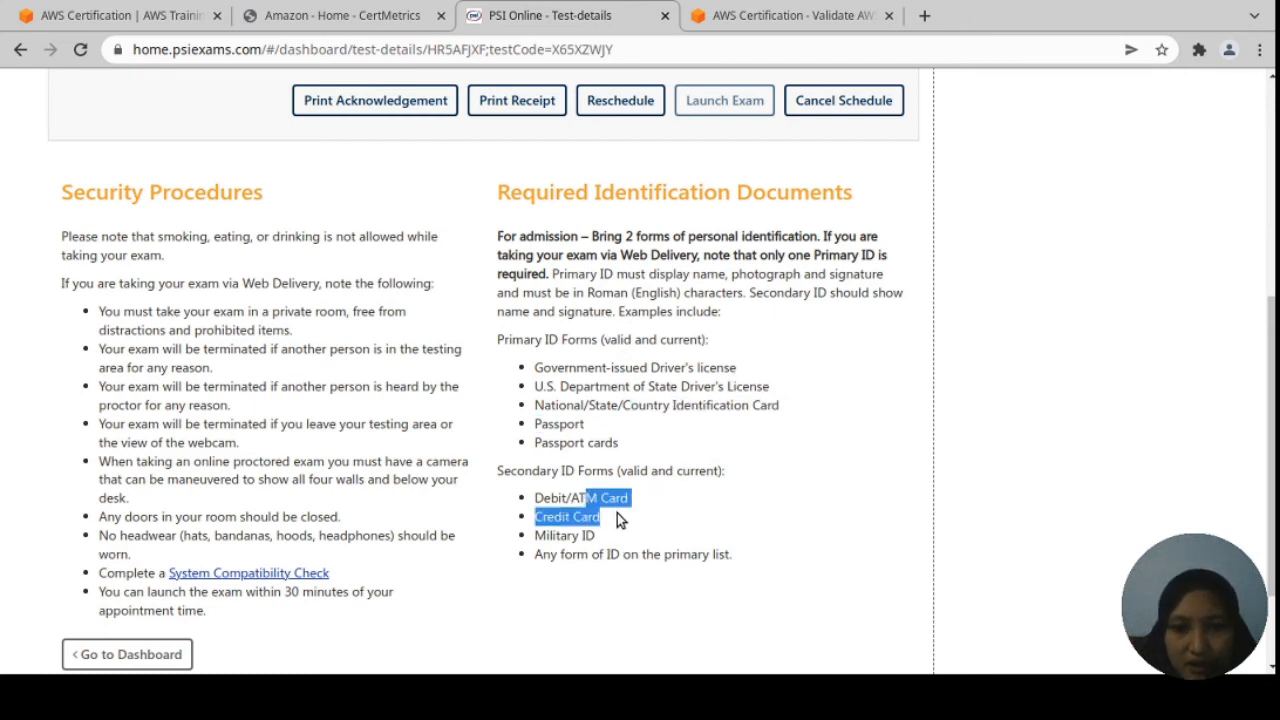
scroll(681, 508, up, 2)
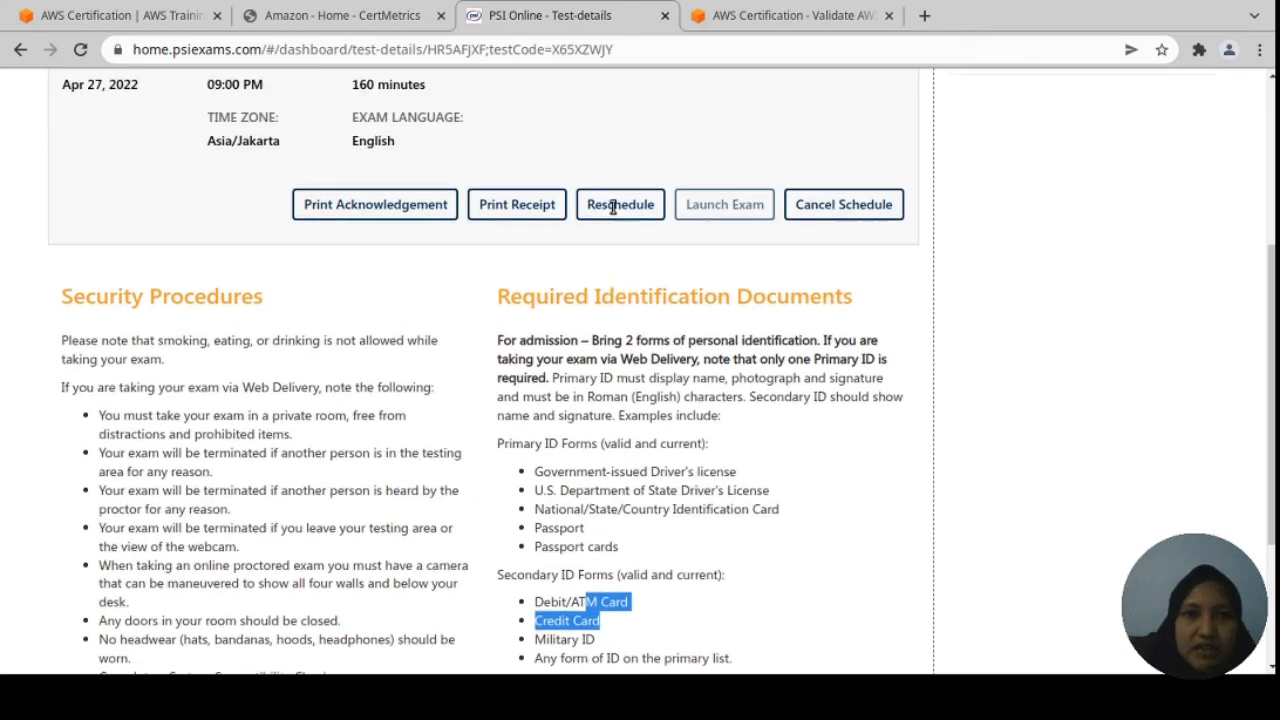